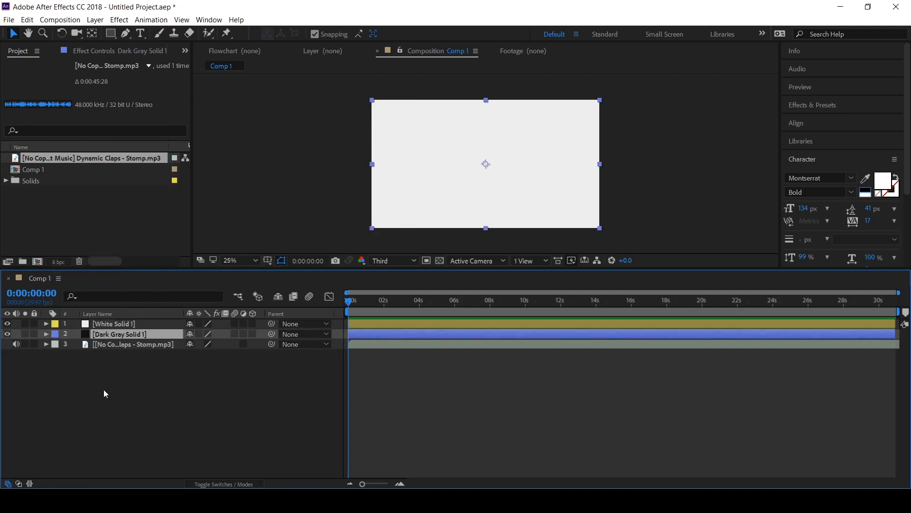
Change the label colour of the Dark Gray Solid 1 layer to Brown.
left_click(60, 334)
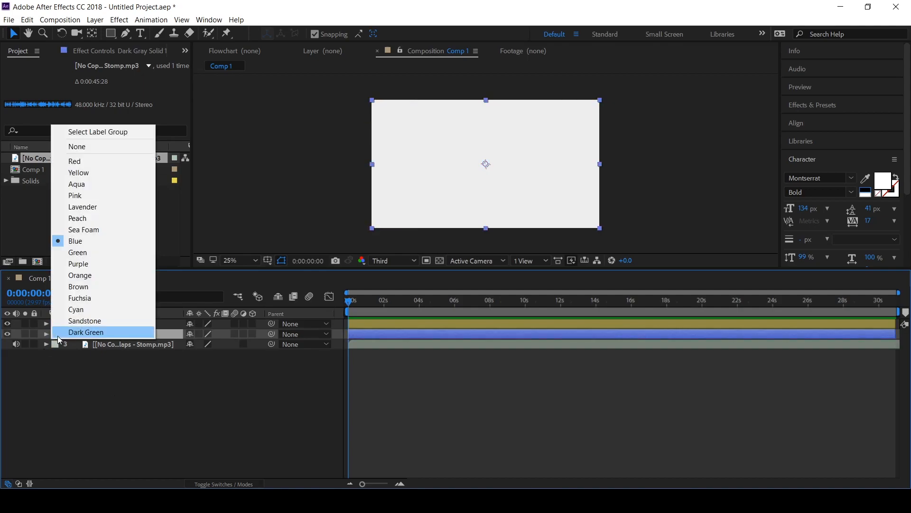
left_click(84, 290)
left_click(180, 421)
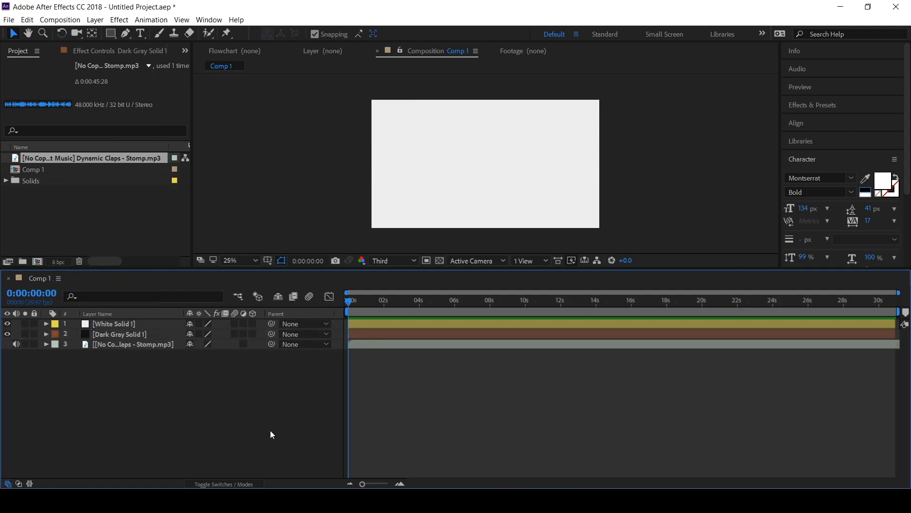
Add a text layer reading "new tutorial" with a black fill over the white background.
left_click(143, 35)
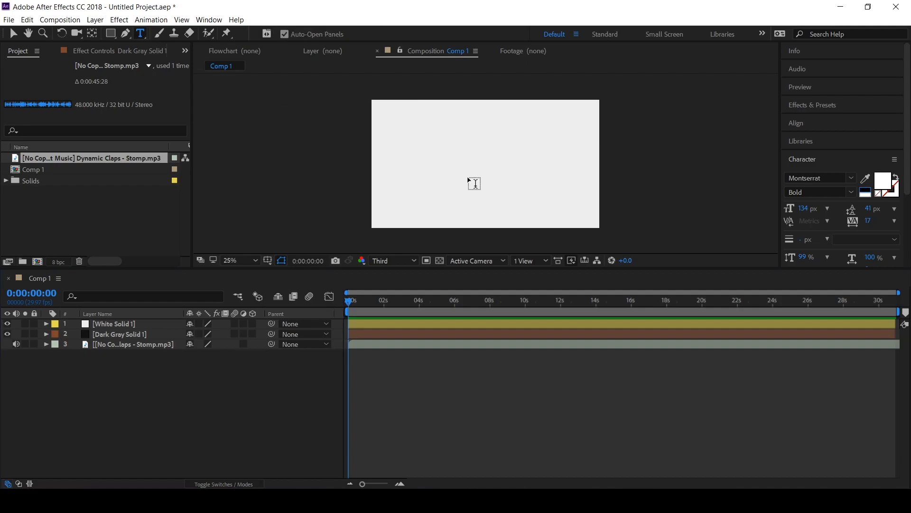
left_click(456, 164)
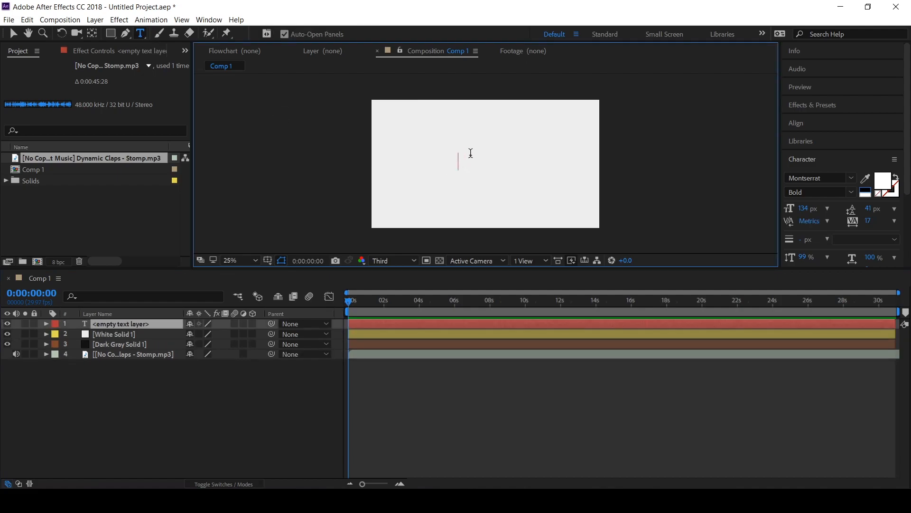
left_click(866, 192)
type("new tutorial")
Center the new tutorial text horizontally and vertically in the composition, and move its anchor point to the middle of the text.
left_click(111, 345)
left_click(796, 123)
left_click(812, 152)
left_click(873, 152)
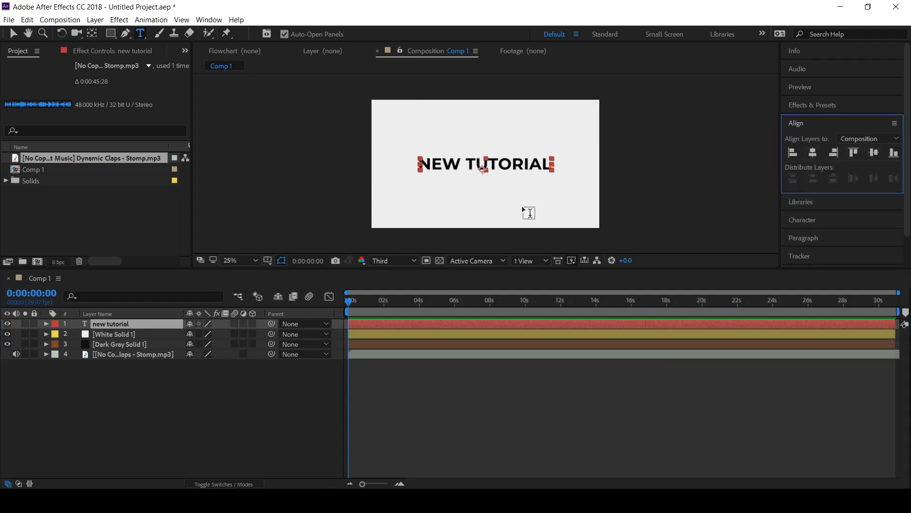
left_click(92, 33)
left_click_drag(485, 171, 485, 163)
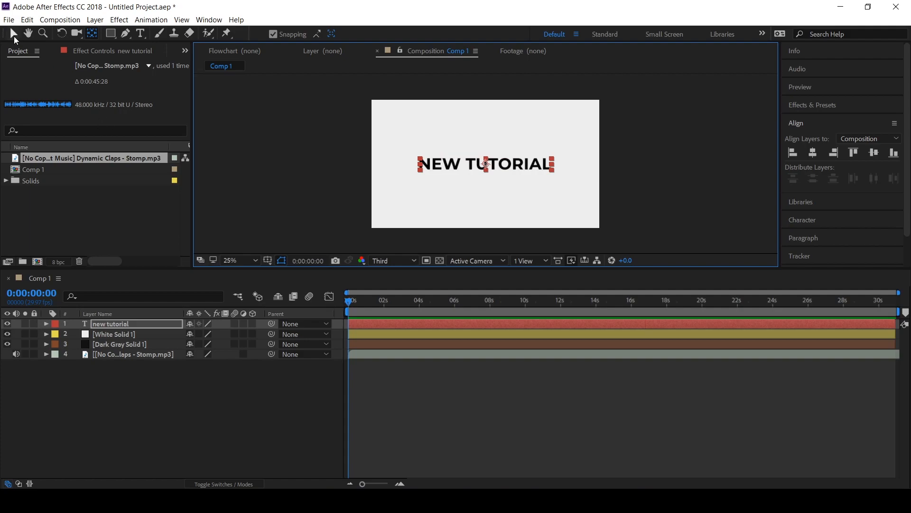
left_click(13, 34)
Make the new tutorial layer 3D and keyframe its Scale at 12500% at the start of the timeline.
left_click(145, 322)
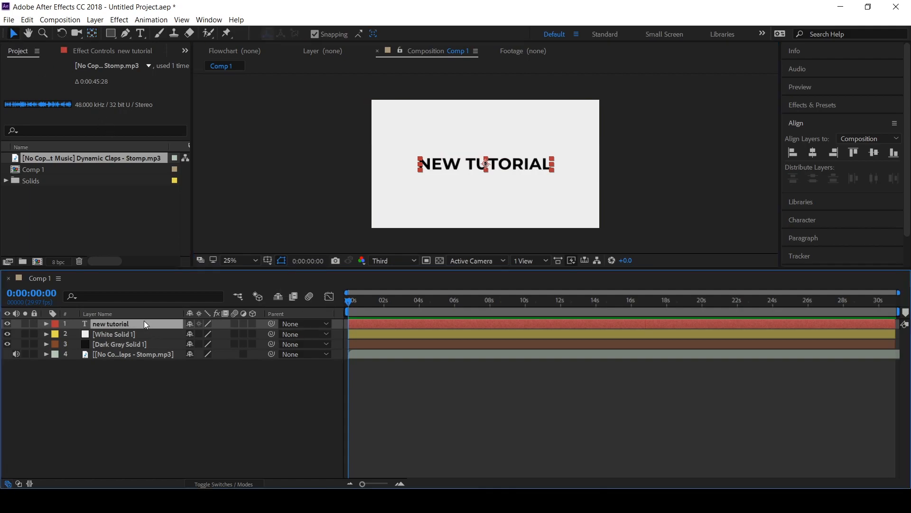
left_click(252, 324)
key("s")
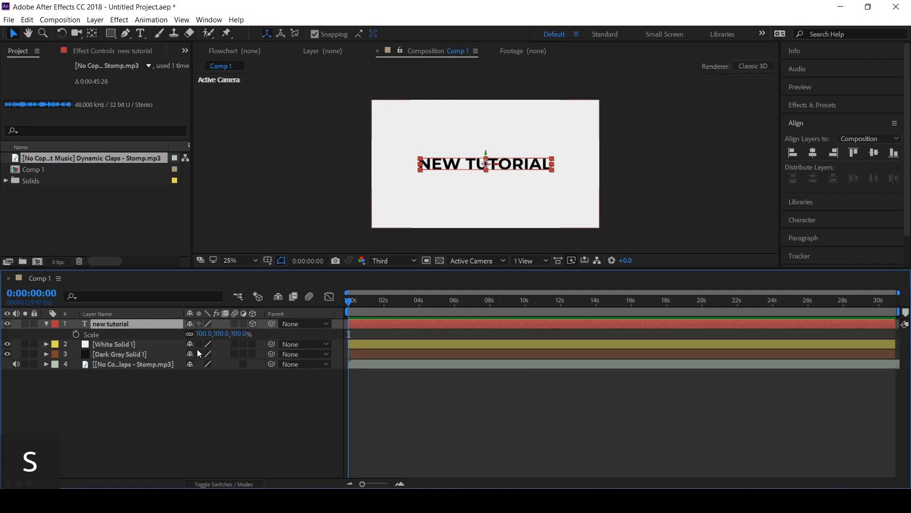
left_click_drag(239, 337, 700, 361)
left_click_drag(235, 333, 270, 333)
left_click(76, 334)
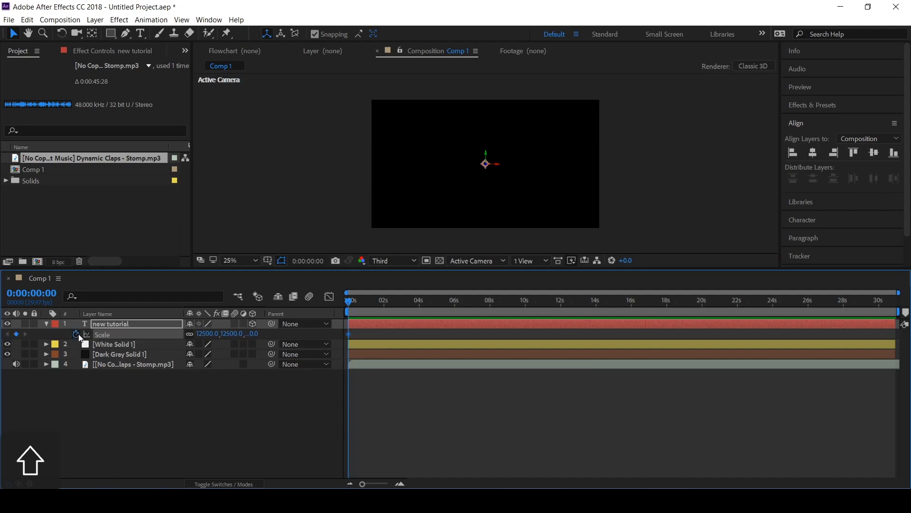
Add a second Scale keyframe of 100% to the new tutorial layer at 0:00:00:29.
left_click(400, 483)
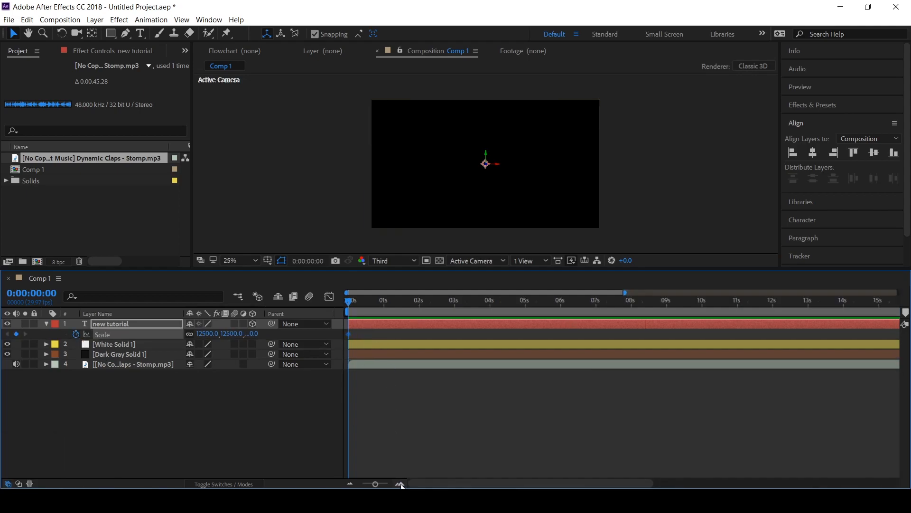
left_click(384, 365)
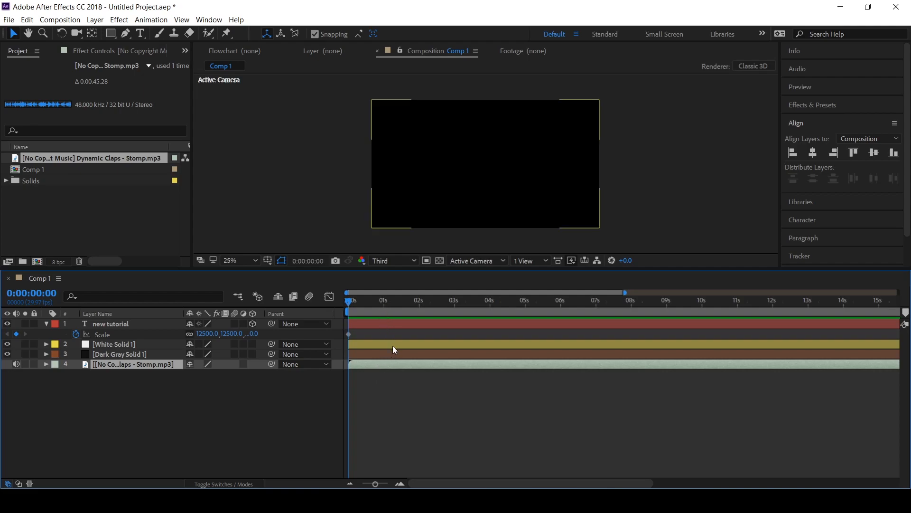
left_click(383, 301)
left_click(232, 333)
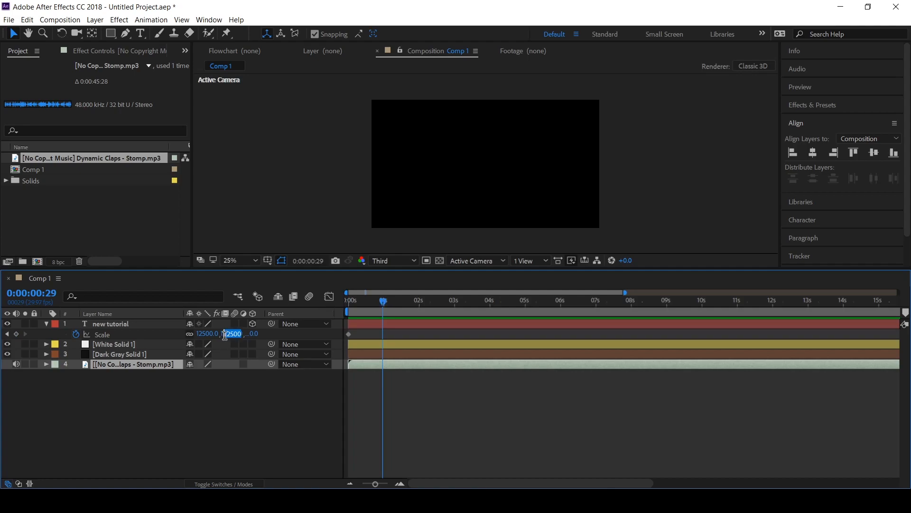
type("100")
key("Return")
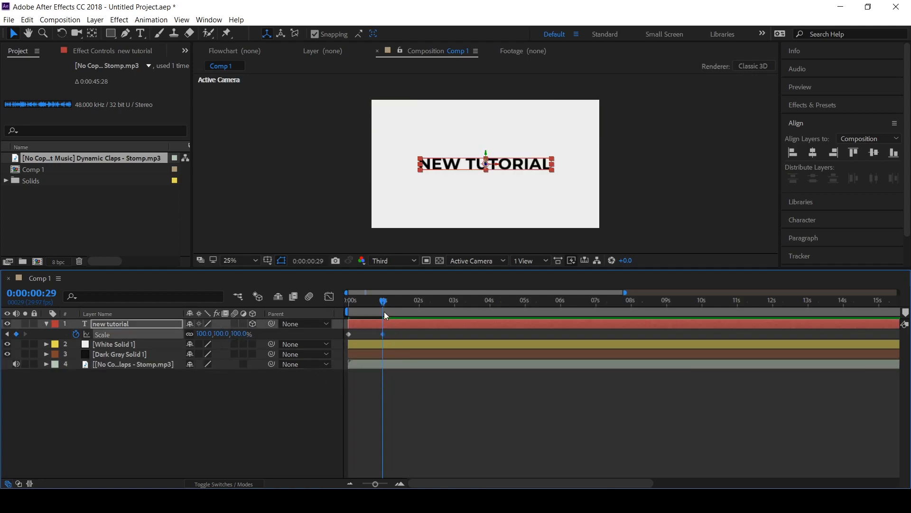
Preview the text's scale animation from the start of the timeline.
left_click_drag(363, 303, 340, 301)
key("space")
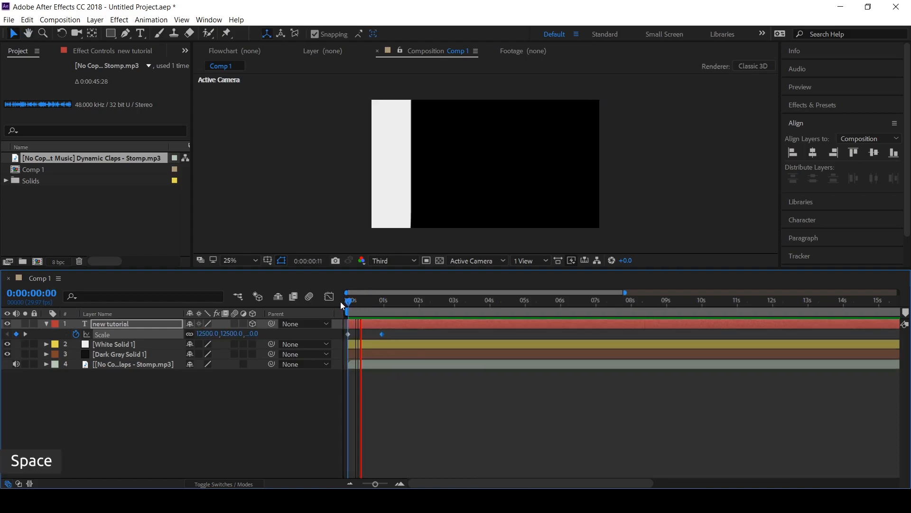
key("space")
Reveal the audio layer's waveform and shorten the gap between the text's two Scale keyframes to speed up the animation.
left_click(389, 366)
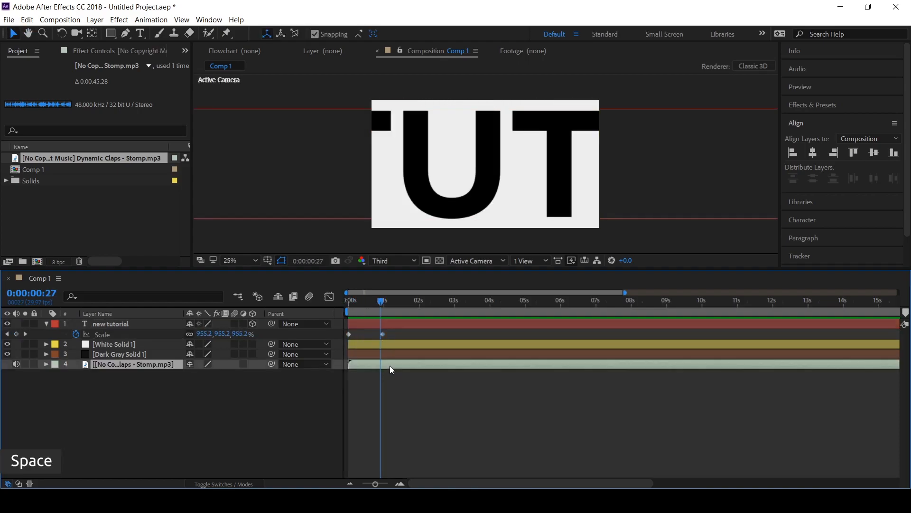
key("l")
key("l")
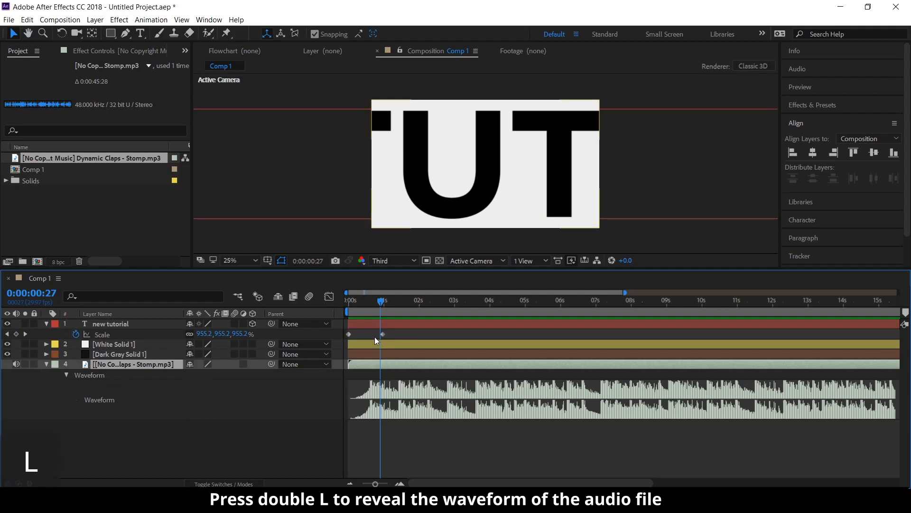
left_click_drag(354, 303, 344, 334)
key("space")
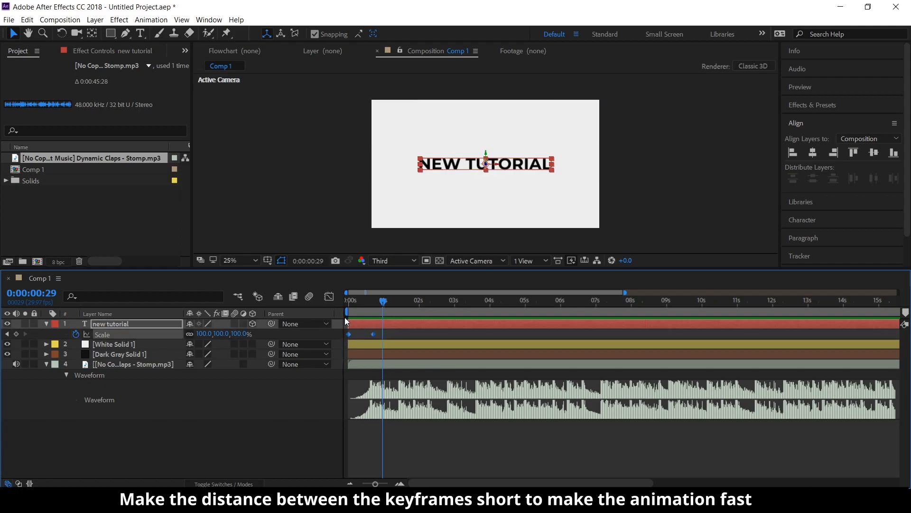
Apply Easy Ease to both Scale keyframes of the new tutorial layer.
right_click(373, 335)
mouse_move(451, 464)
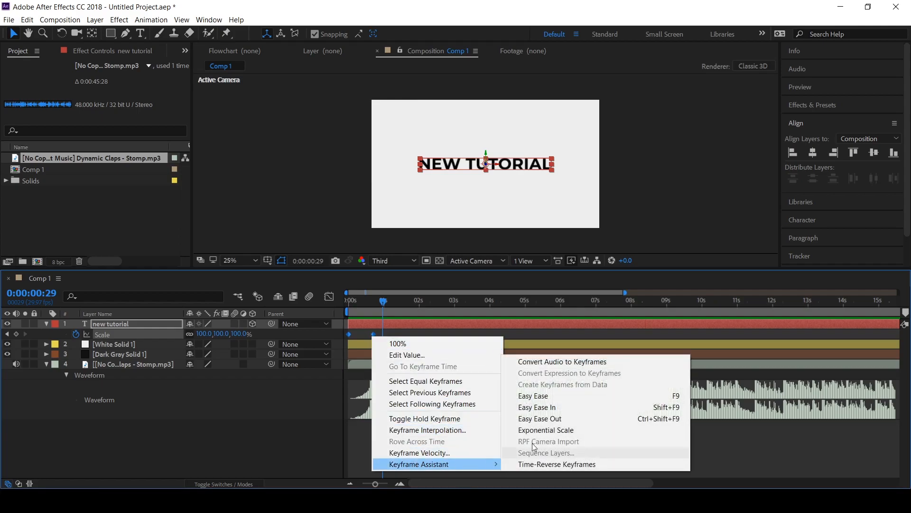
left_click(563, 397)
Reshape the Scale speed graph with a longer ease into the last keyframe, so the speed peaks early and tapers off slowly.
left_click(329, 296)
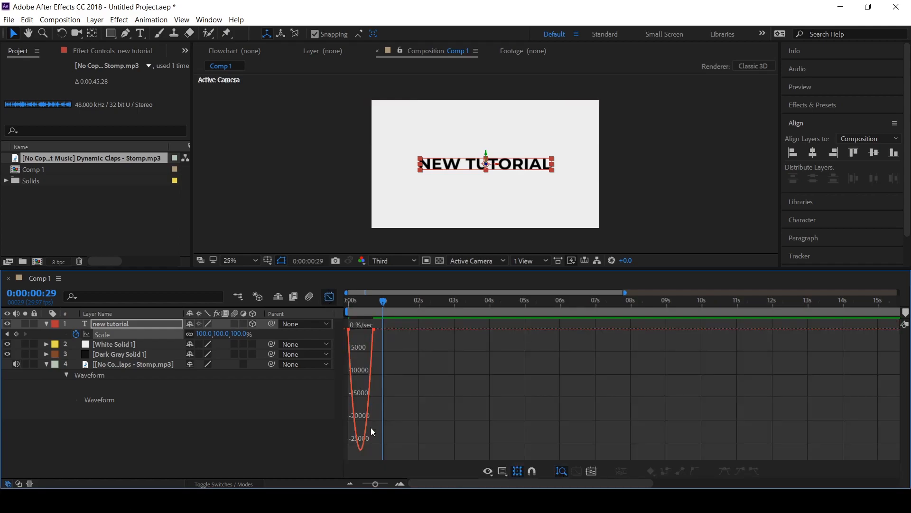
left_click(403, 483)
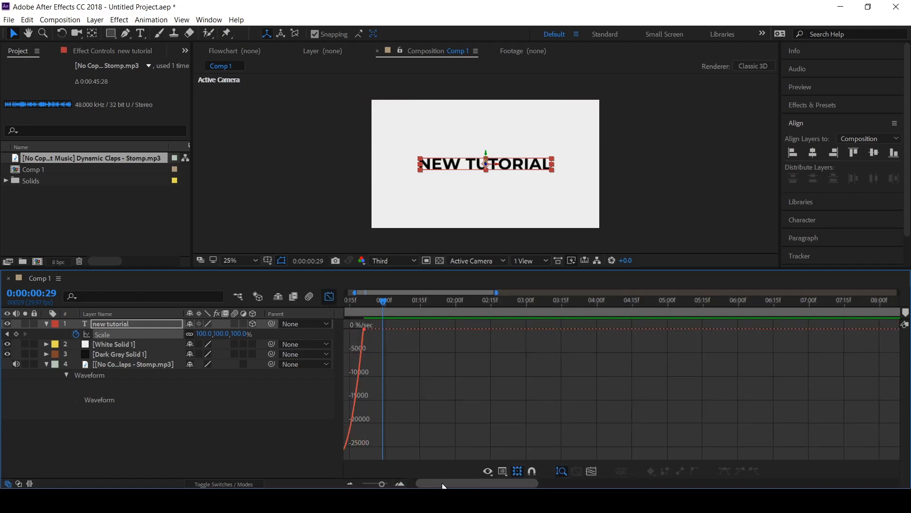
left_click(401, 484)
left_click(401, 483)
left_click_drag(424, 326, 401, 329)
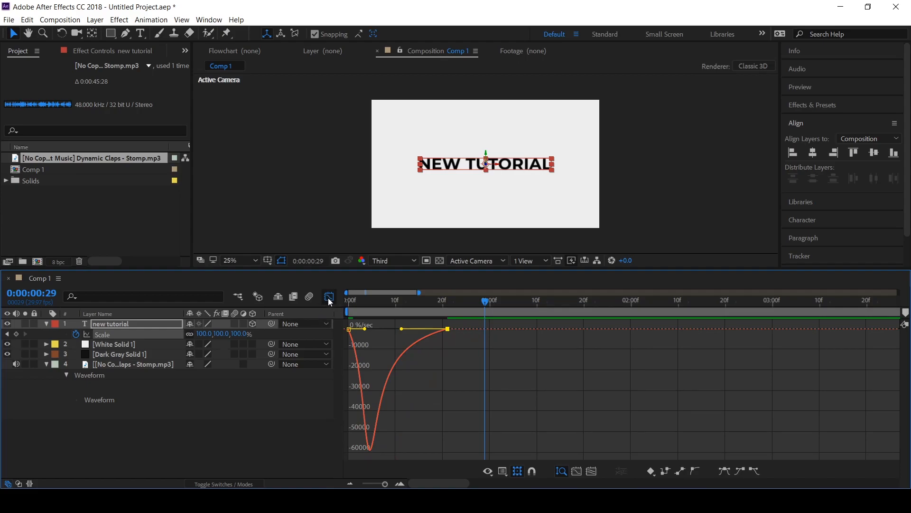
left_click(329, 297)
Enable motion blur for the new tutorial layer and for the whole composition.
left_click(235, 323)
left_click(310, 297)
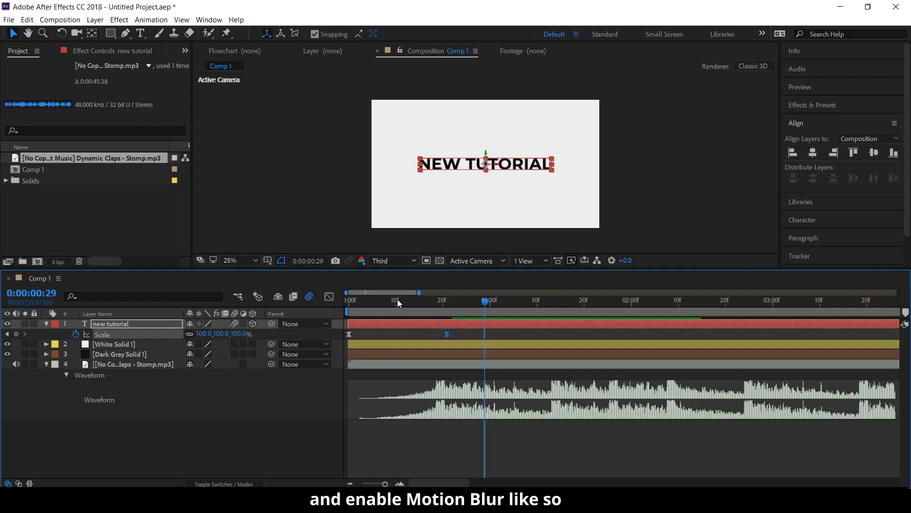
End the work area at 0:00:01:12 and preview the blurred text animation.
left_click(546, 300)
key("n")
key("space")
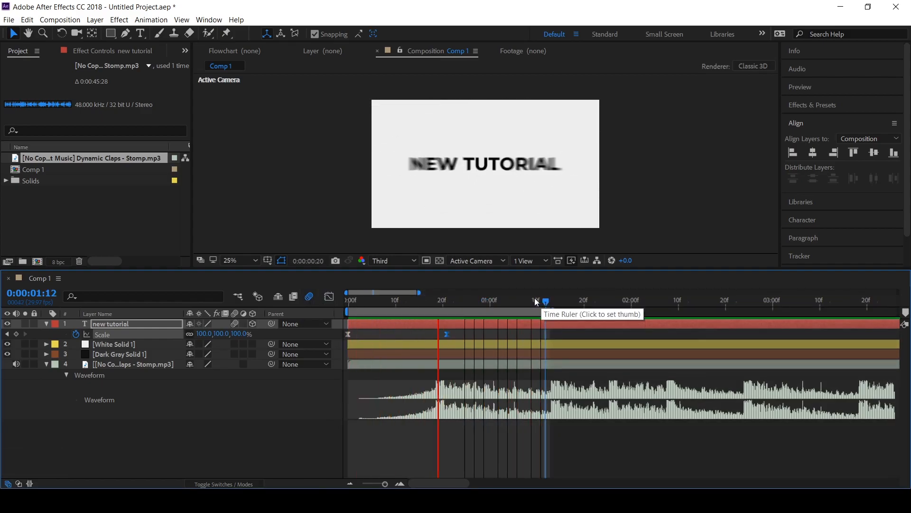
key("space")
Move the second Scale keyframe earlier to match the first strong beat in the waveform, and preview the timing.
left_click_drag(447, 334, 437, 334)
key("space")
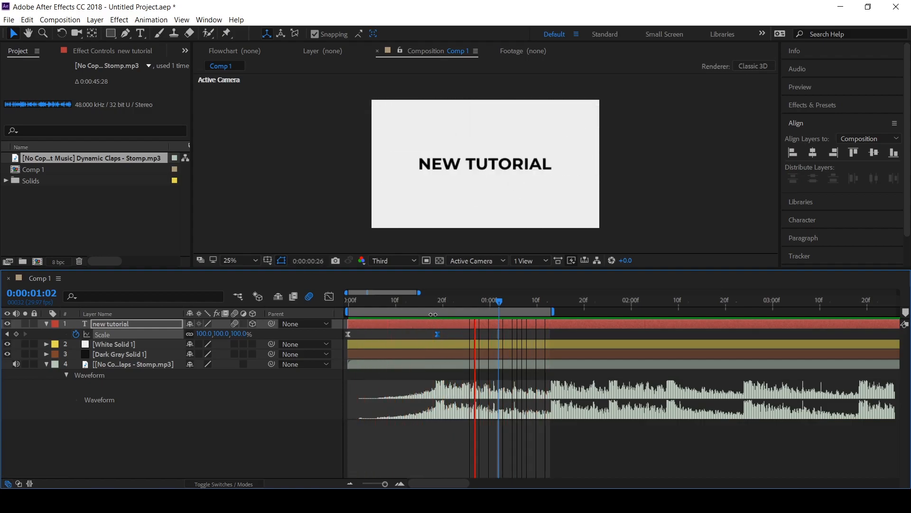
key("space")
Trim the new tutorial and White Solid 1 layers to end at 0:00:01:12, just before the next beat.
left_click(47, 323)
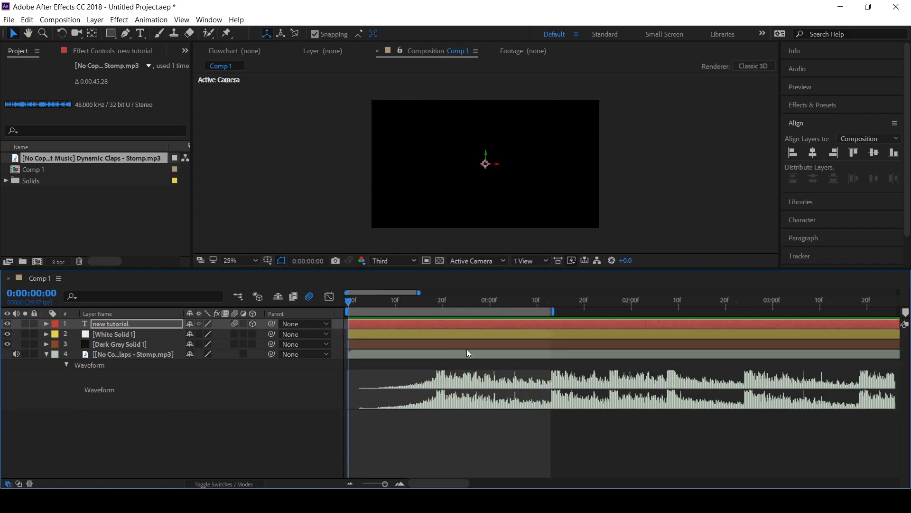
left_click_drag(431, 300, 548, 313)
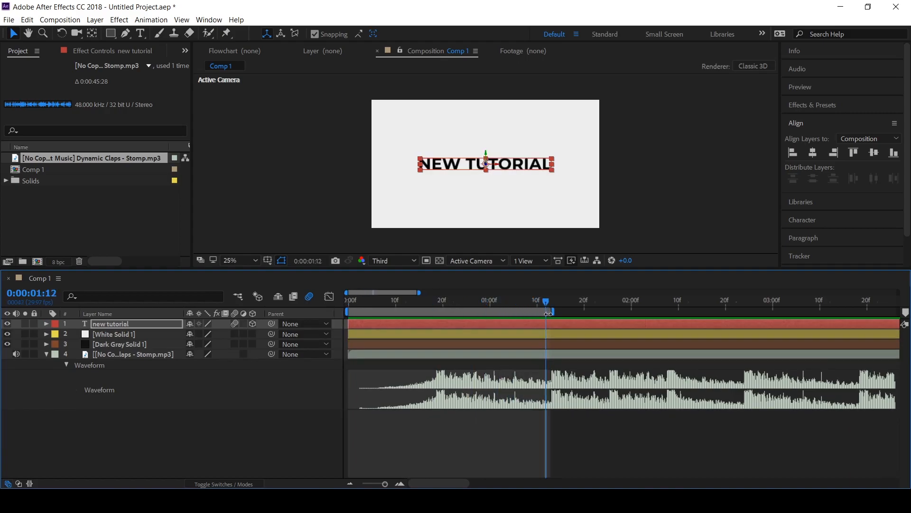
left_click(499, 333, "shift")
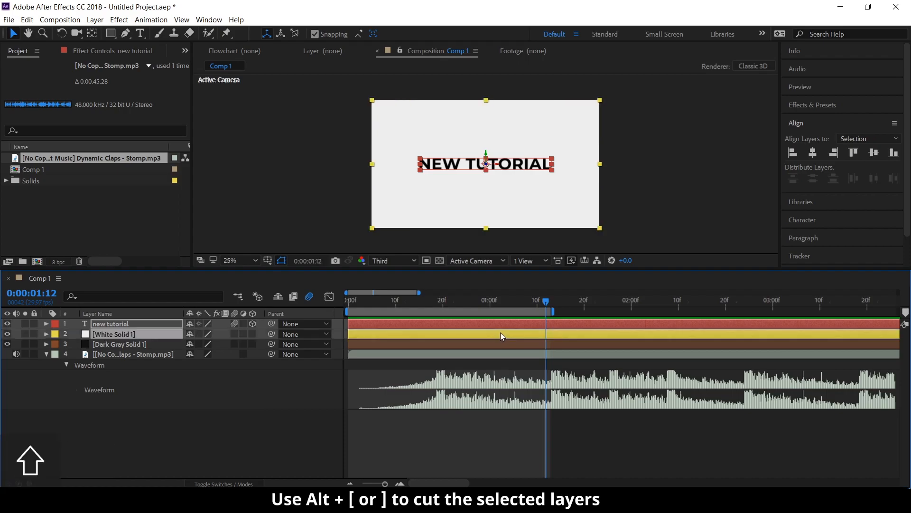
key("alt+bracketright")
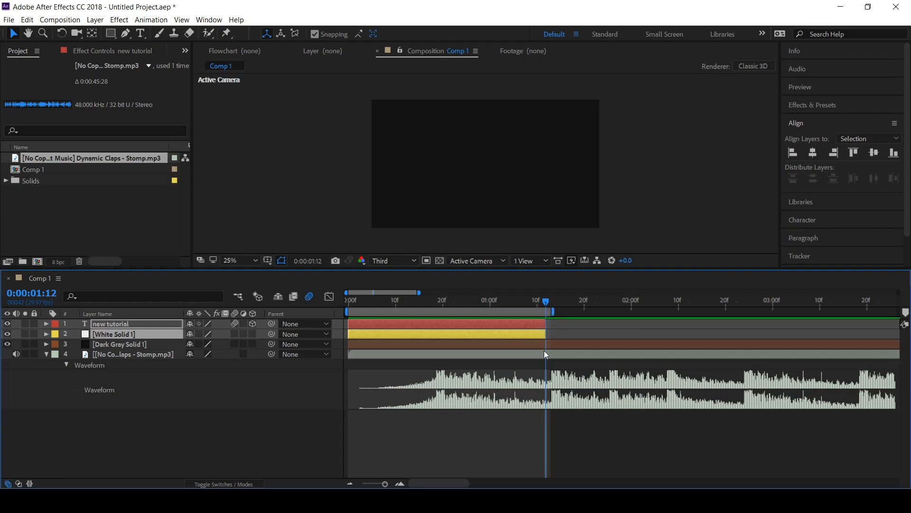
Make the Dark Gray Solid 1 layer start at 0:00:01:12 and reset the work area to the full composition.
left_click_drag(373, 345, 566, 337)
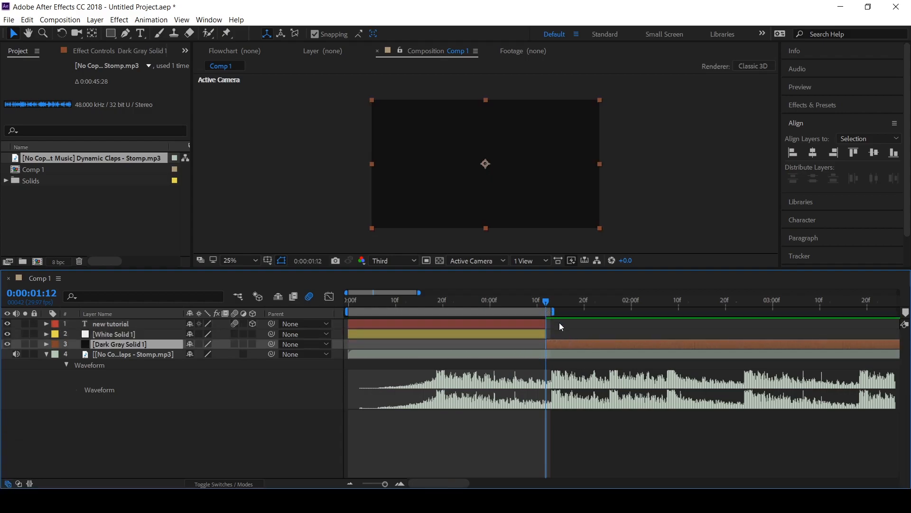
double_click(538, 313)
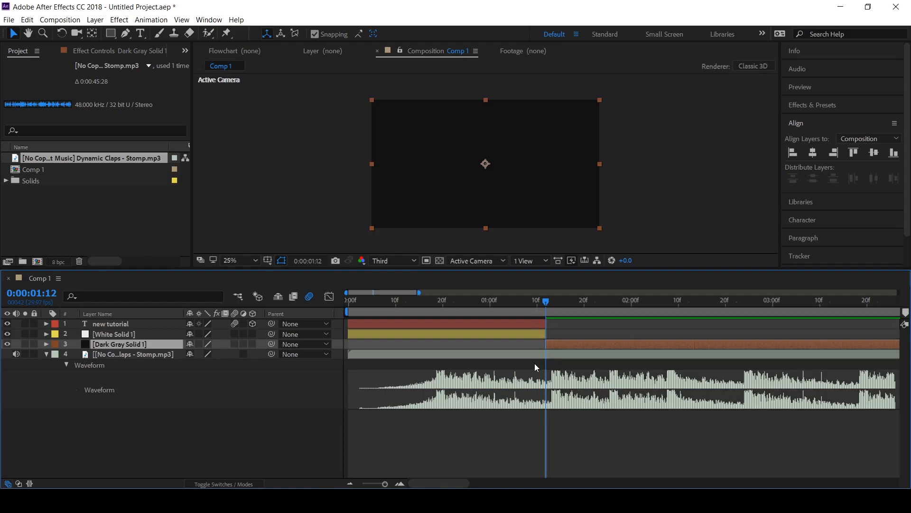
Add a text layer reading "stomp" with a white fill over the dark gray background.
left_click_drag(456, 483, 463, 485)
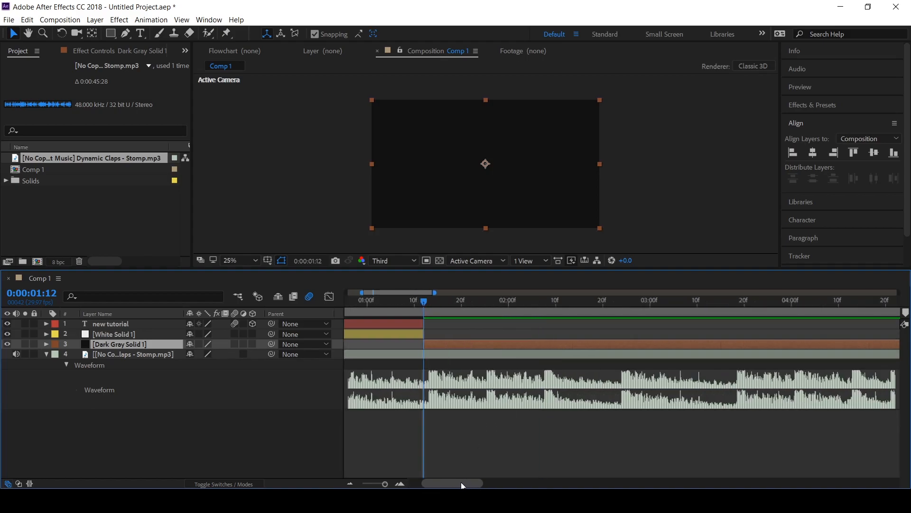
left_click(140, 34)
left_click(465, 152)
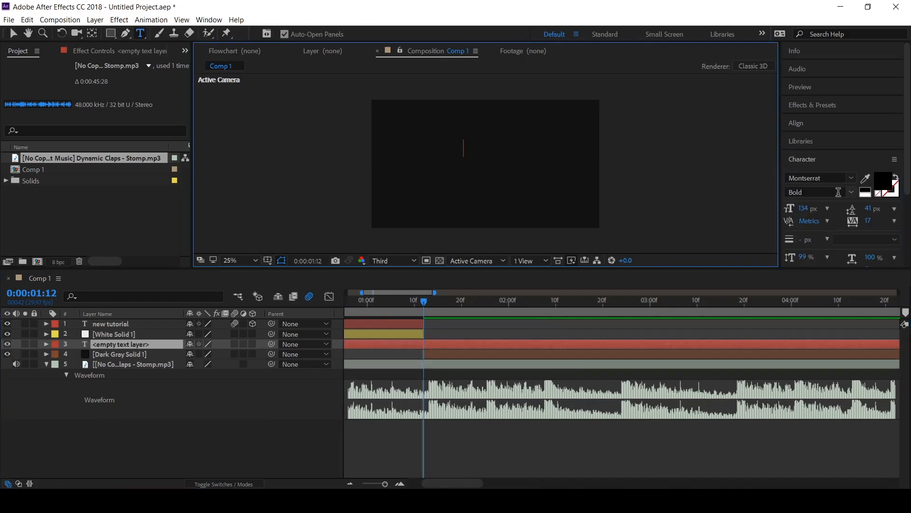
left_click(867, 190)
type("stomp")
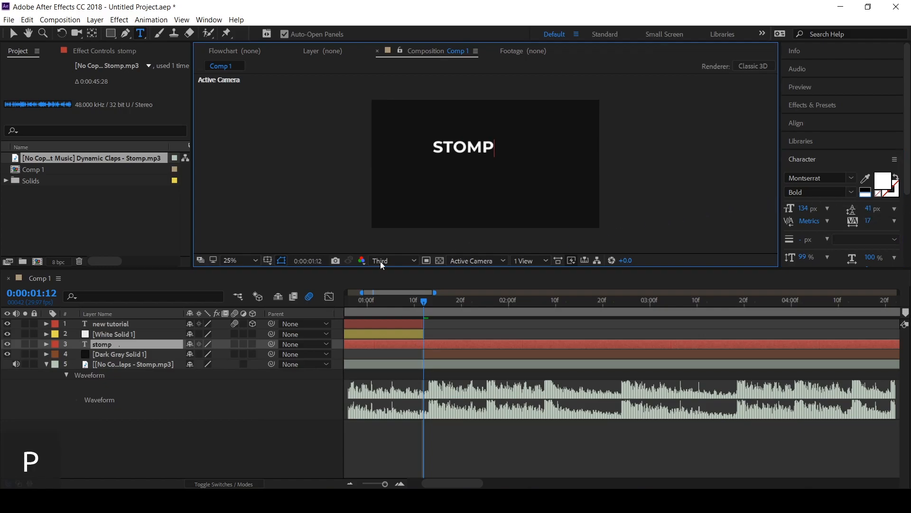
Center the stomp text in the composition and trim its layer to start at 0:00:01:12.
left_click(146, 343)
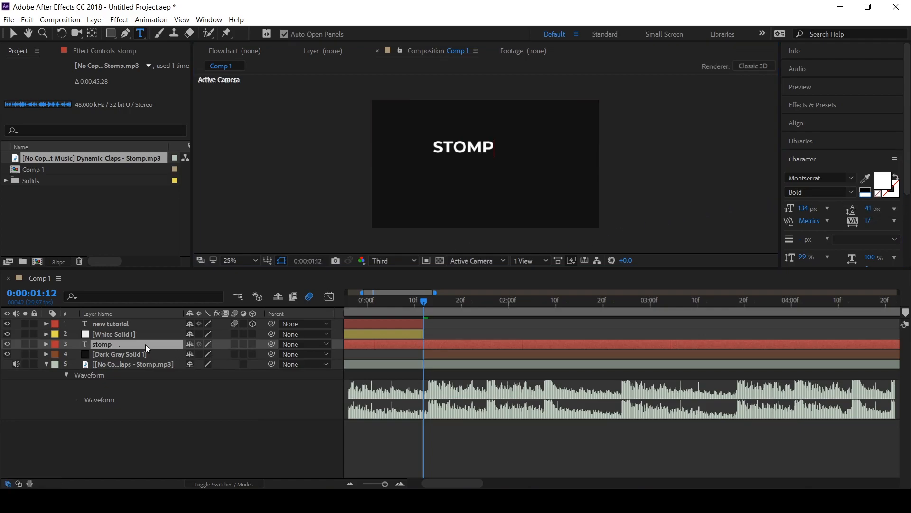
left_click(824, 129)
left_click(812, 153)
left_click(873, 153)
left_click(430, 344)
key("alt+bracketleft")
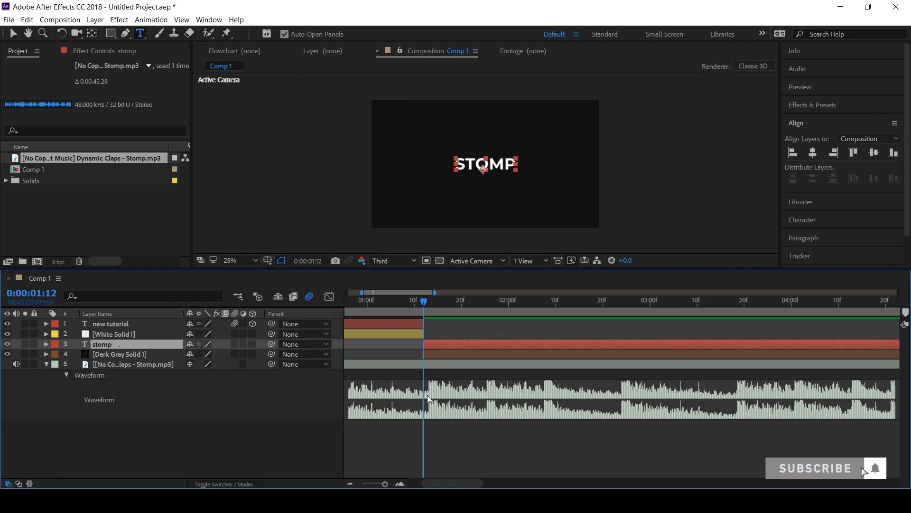
Make the Dark Gray Solid 1 and stomp layers start one frame later, at 0:00:01:13, on the beat.
left_click(424, 353)
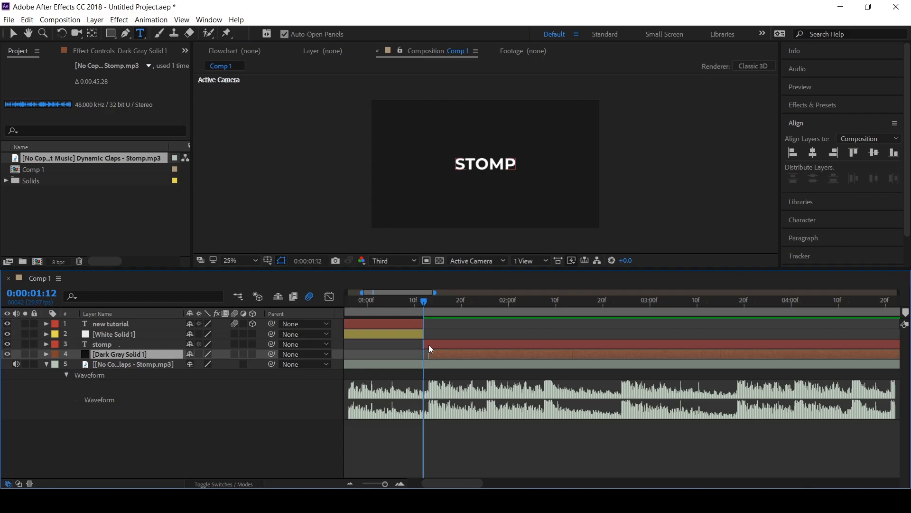
left_click_drag(424, 345, 426, 345)
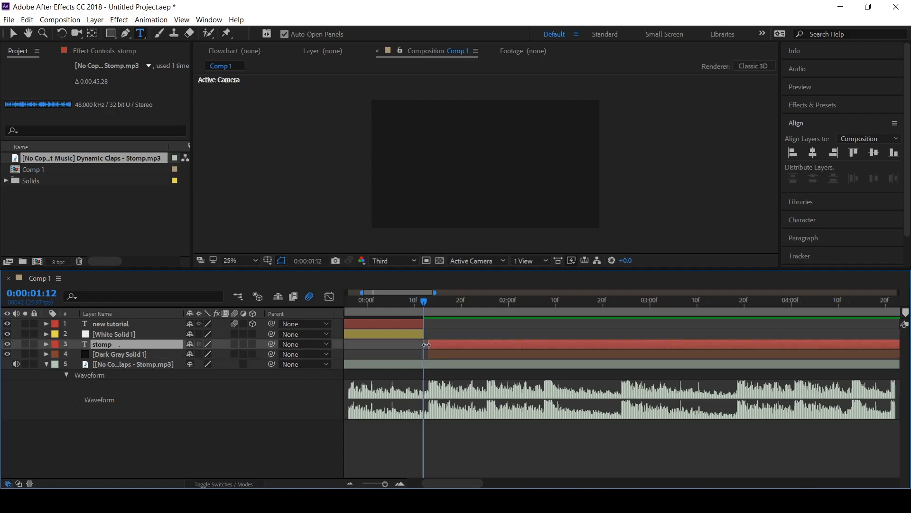
left_click(426, 301)
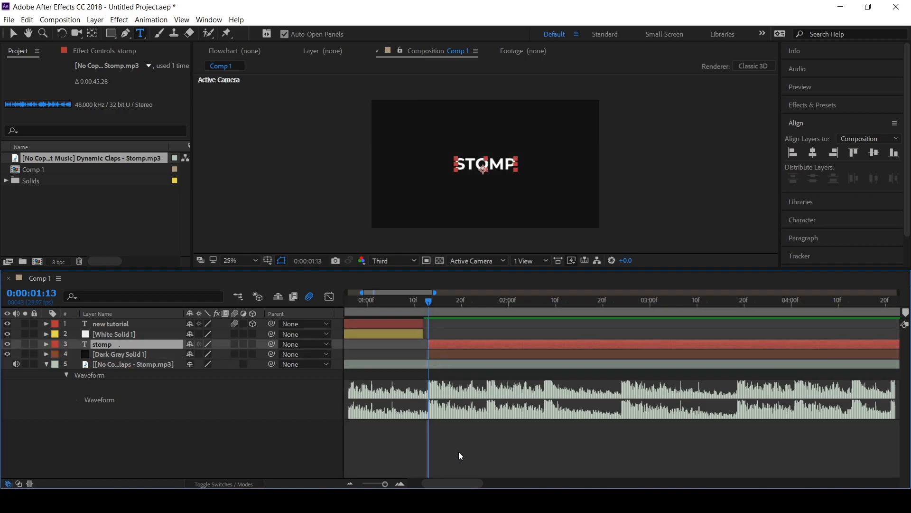
Trim the ends of the stomp and Dark Gray Solid 1 layers to about 0:00:01:25, at the next beat.
left_click_drag(431, 301, 483, 314)
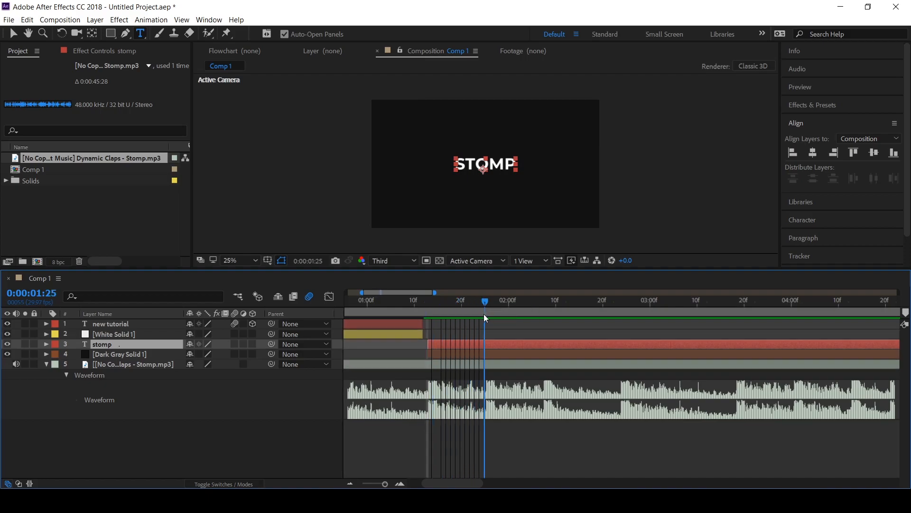
left_click(490, 354, "shift")
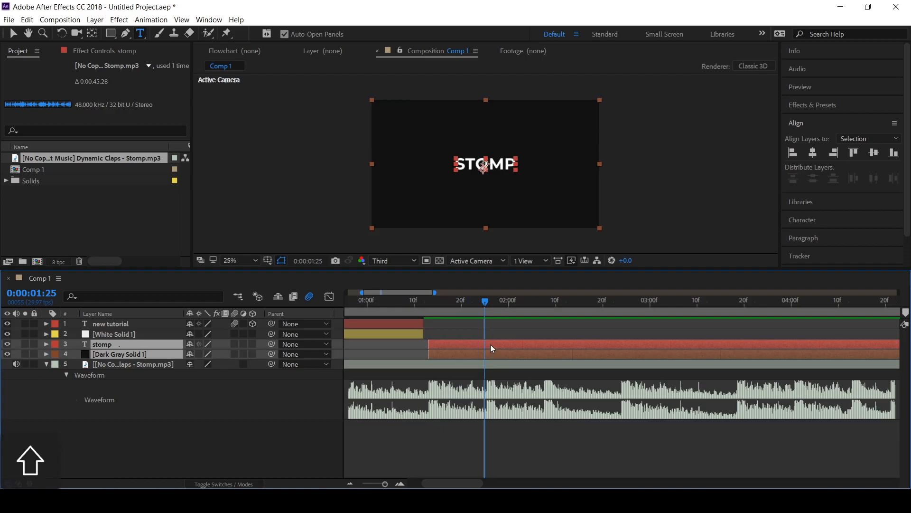
key("alt+bracketright")
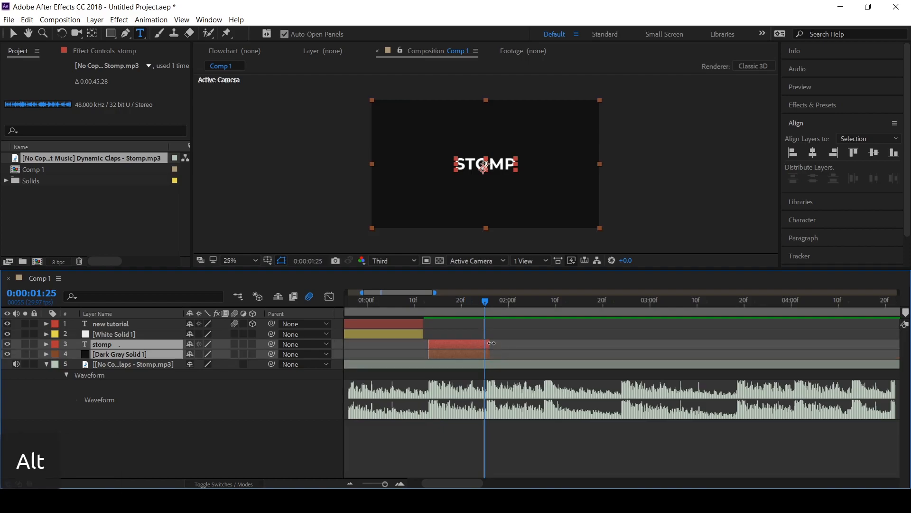
left_click_drag(491, 343, 488, 343)
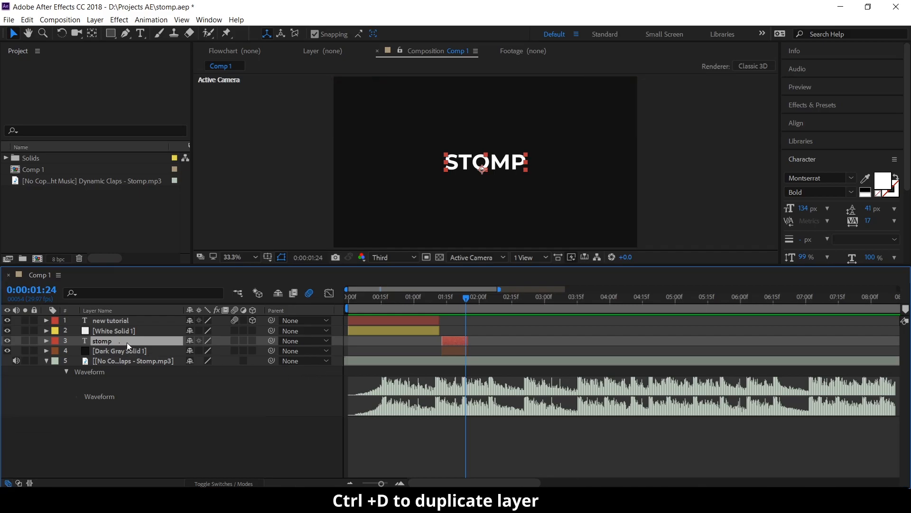
Duplicate the stomp text layer, move the copy to the top of the layer stack and start it at 0:00:01:24.
key("ctrl+d")
left_click_drag(119, 347, 127, 316)
left_click_drag(458, 323, 481, 326)
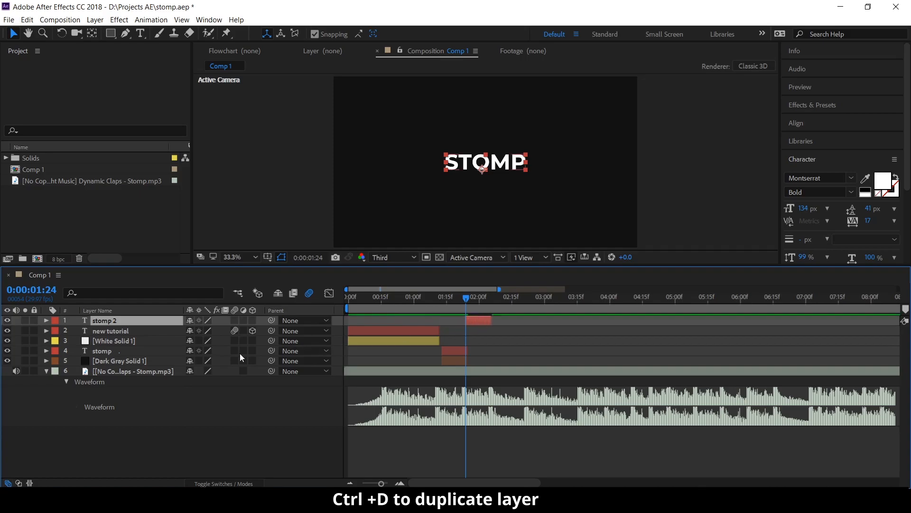
Duplicate White Solid 1, place the copy directly below the stomp 2 layer and start it at 0:00:01:24.
left_click(117, 345)
key("ctrl+d")
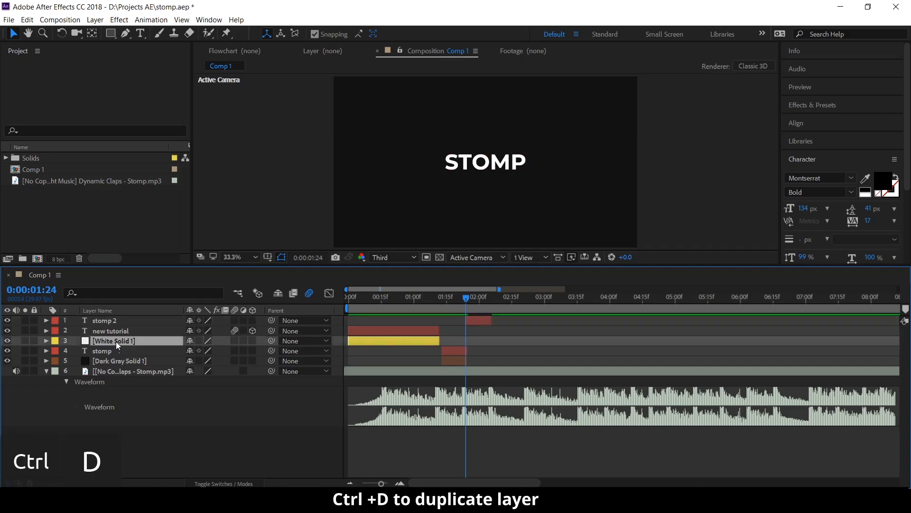
left_click_drag(118, 345, 123, 328)
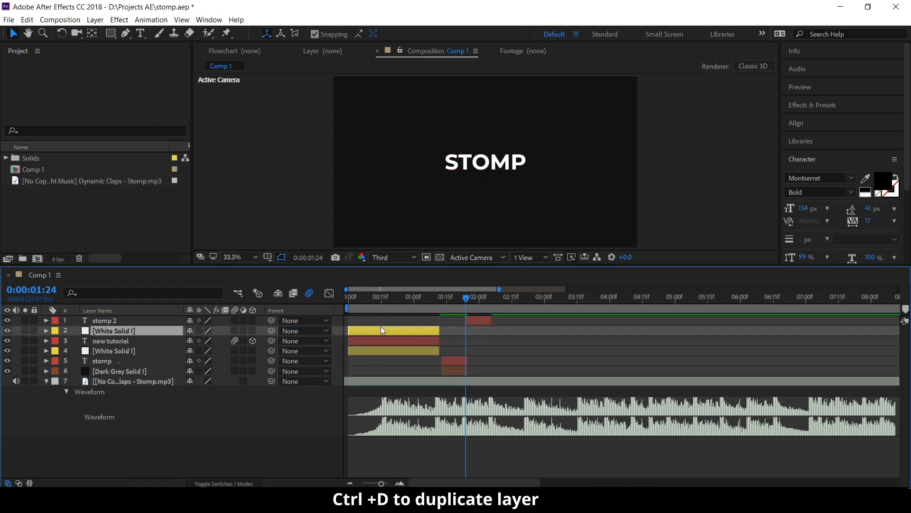
left_click_drag(402, 332, 521, 332)
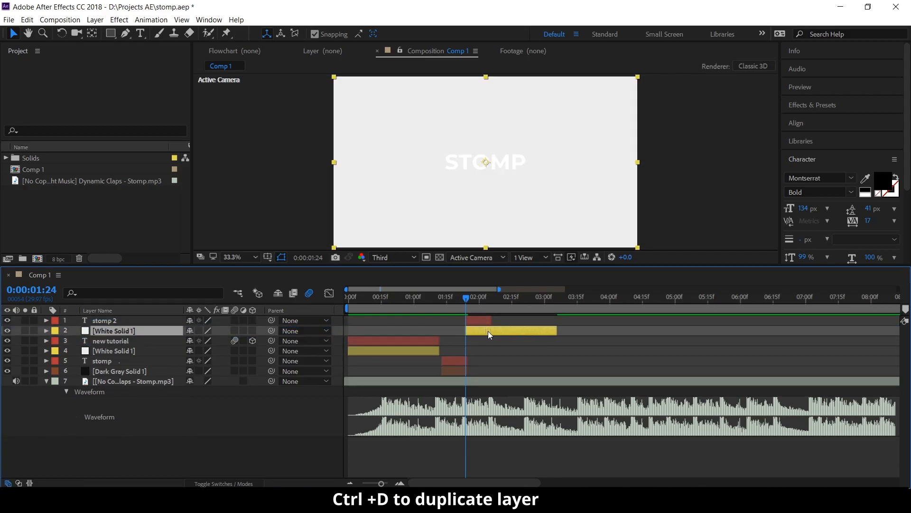
Give the stomp 2 text a black fill and replace its wording with "typographic".
left_click(483, 320)
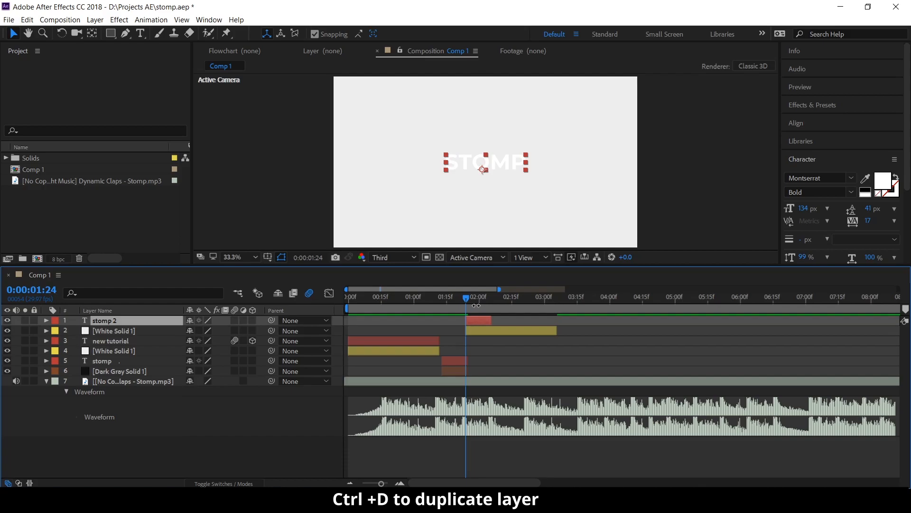
left_click(475, 305)
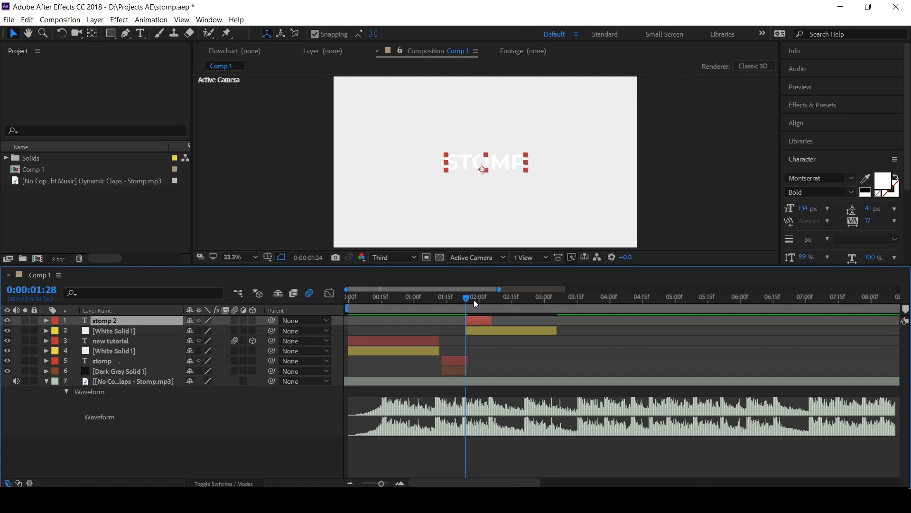
left_click(865, 194)
double_click(482, 323)
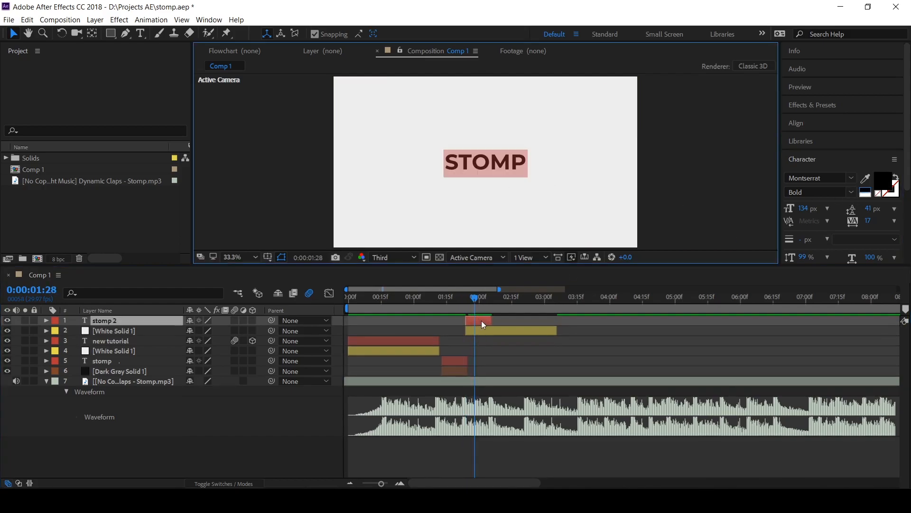
type("TYPOGRA")
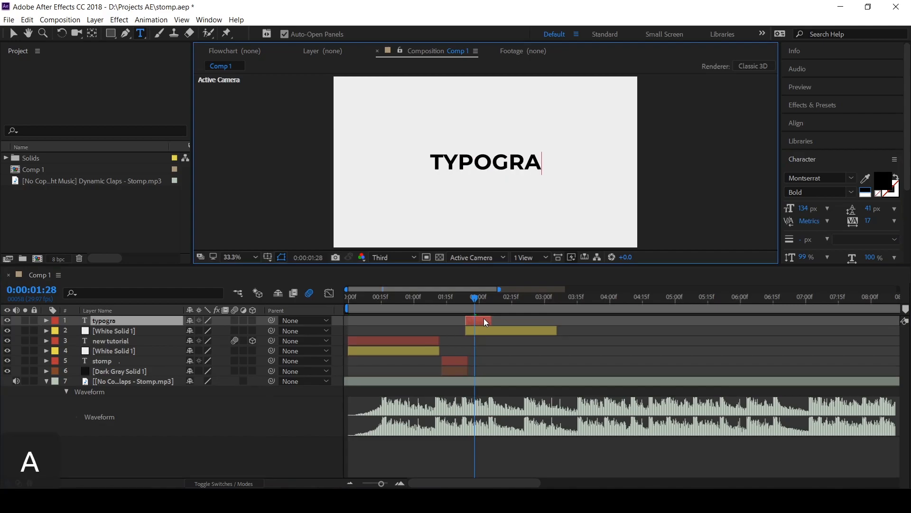
type("PHIC")
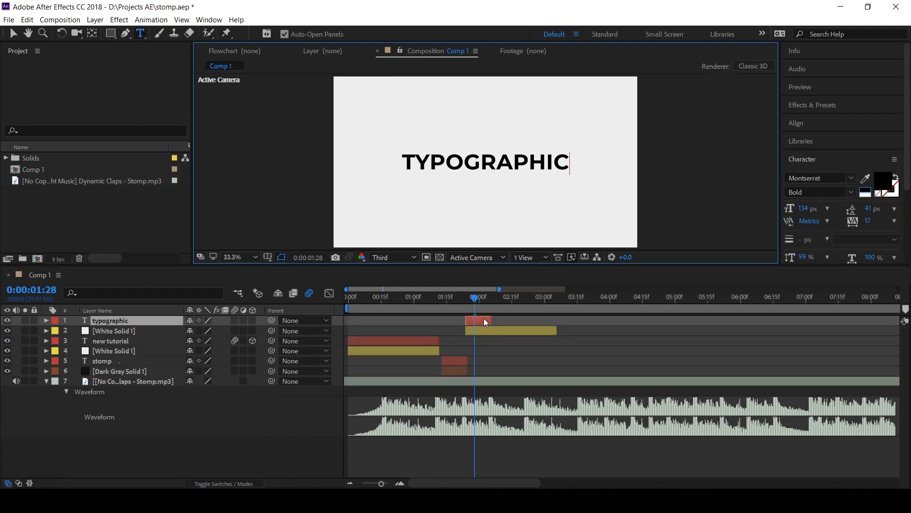
Center the typographic text horizontally and vertically in the composition.
left_click(810, 124)
left_click(814, 155)
left_click(878, 156)
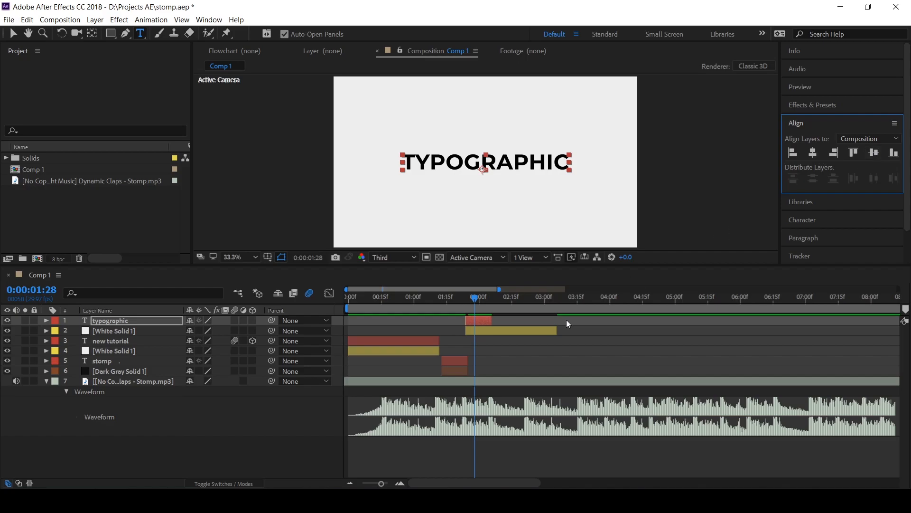
left_click(810, 125)
Line up the first cut with the waveform: end new tutorial and its white solid, and start stomp and its dark solid, at 0:00:01:10.
left_click(464, 299)
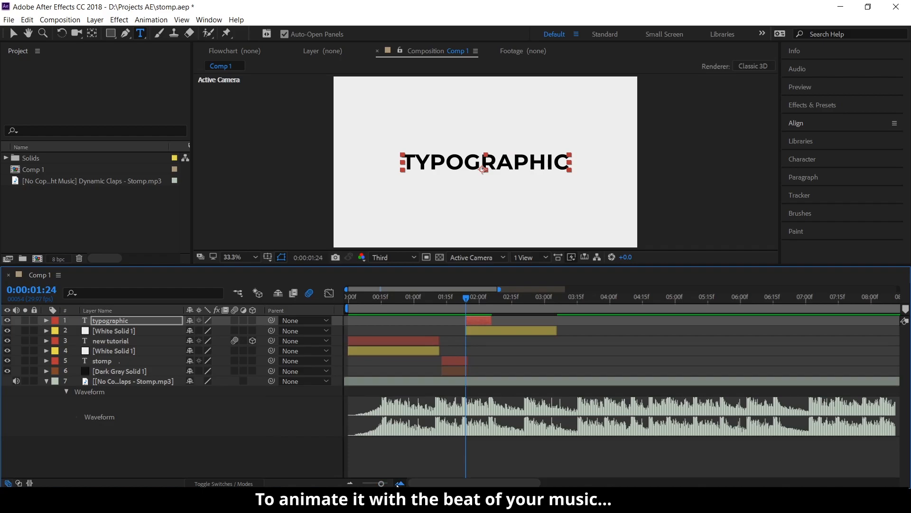
left_click(398, 484)
left_click(410, 299)
left_click_drag(409, 300, 406, 301)
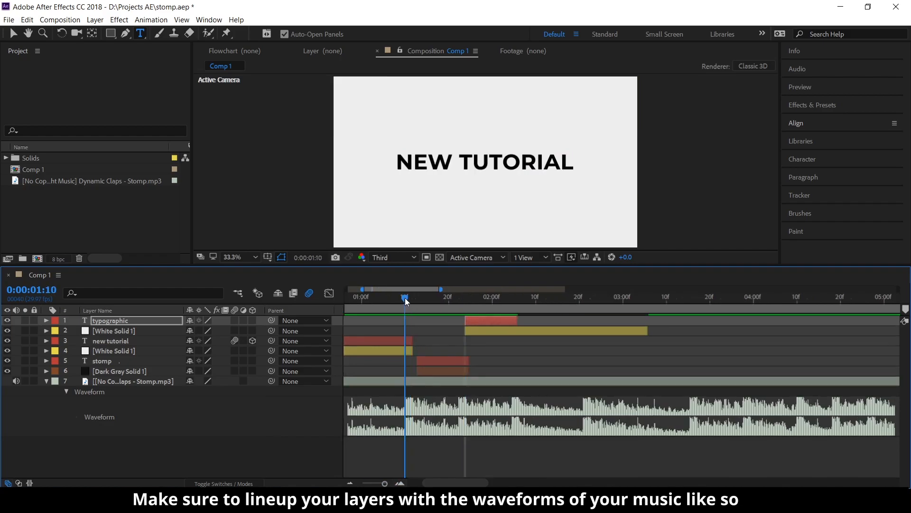
left_click(409, 351)
left_click(411, 342, "shift")
left_click_drag(408, 343, 420, 360)
left_click(431, 373)
left_click(431, 360, "shift")
Shift the typographic text and its white solid to start at 0:00:01:22, where the stomp layers end.
left_click_drag(402, 299, 440, 311)
left_click_drag(444, 309, 465, 333)
left_click(471, 321)
left_click(472, 330, "shift")
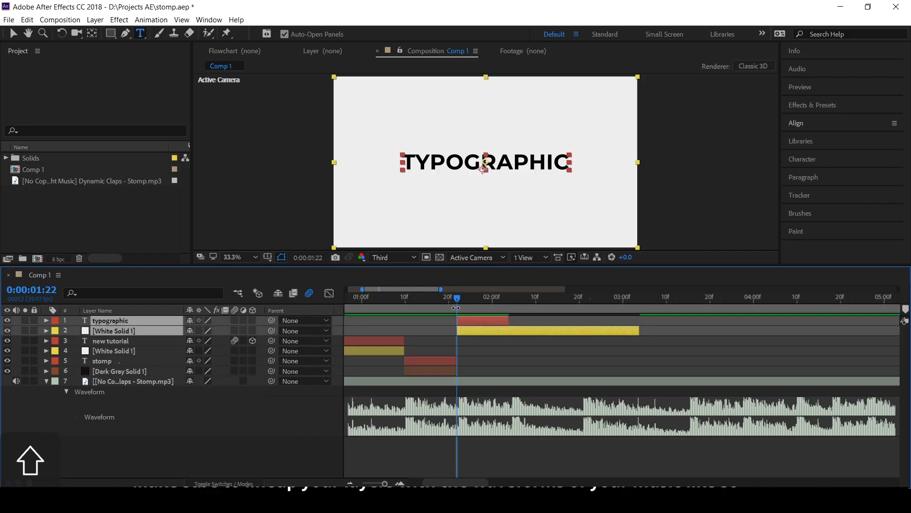
Trim the white solid under the typographic text to end at 0:00:02:04, together with the text.
left_click_drag(459, 300, 508, 305)
left_click_drag(639, 331, 540, 331)
key("ctrl+z")
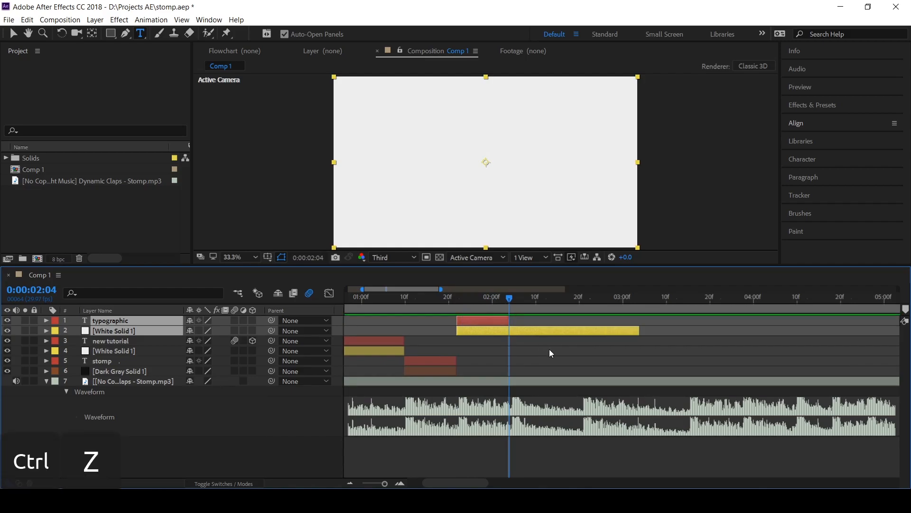
left_click(551, 354)
left_click_drag(640, 330, 510, 336)
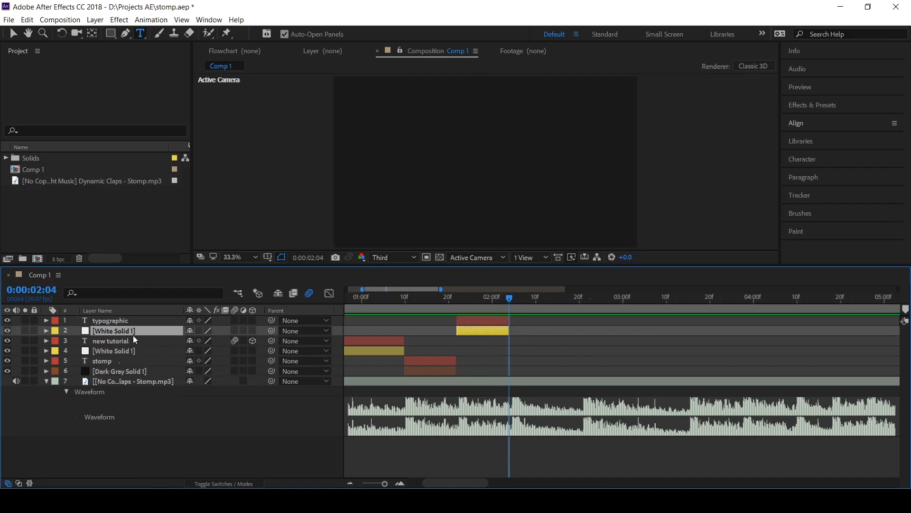
Duplicate the typographic text layer and move the copy to start at 0:00:02:04.
left_click(120, 323)
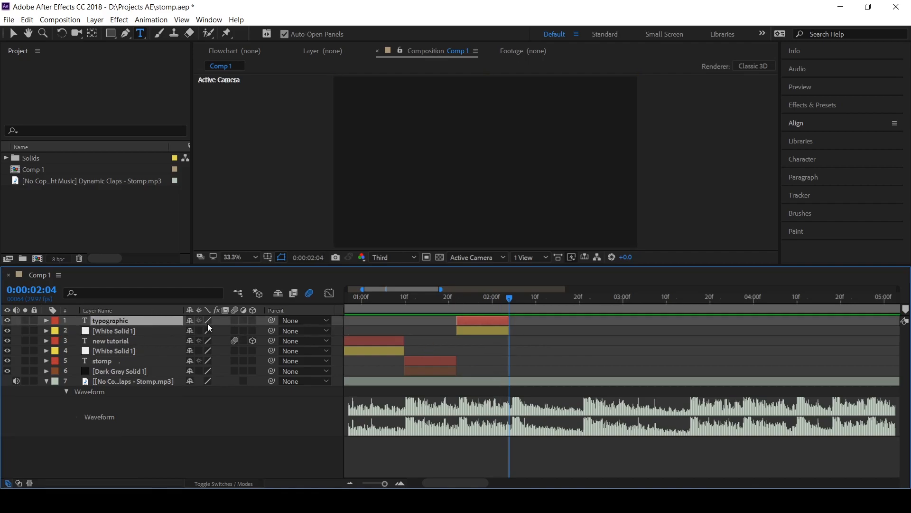
left_click(489, 299)
key("ctrl+d")
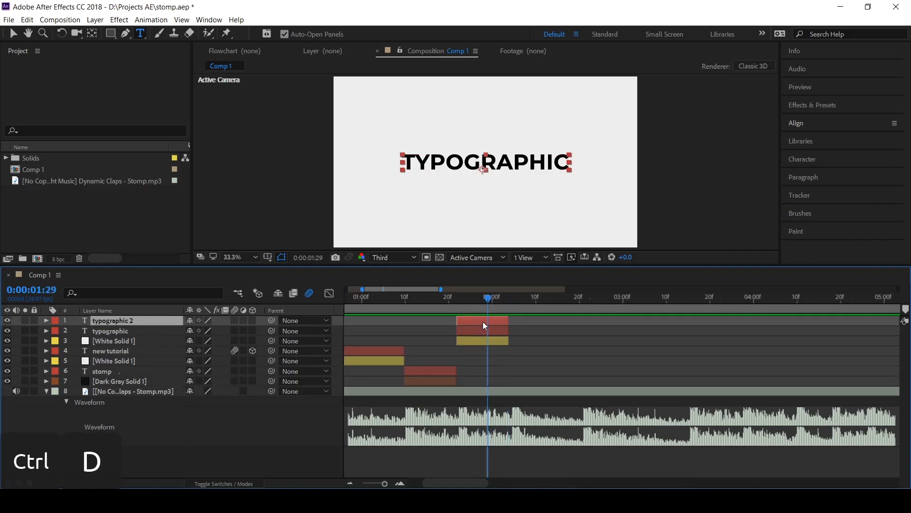
left_click_drag(486, 323, 511, 302)
left_click(503, 299)
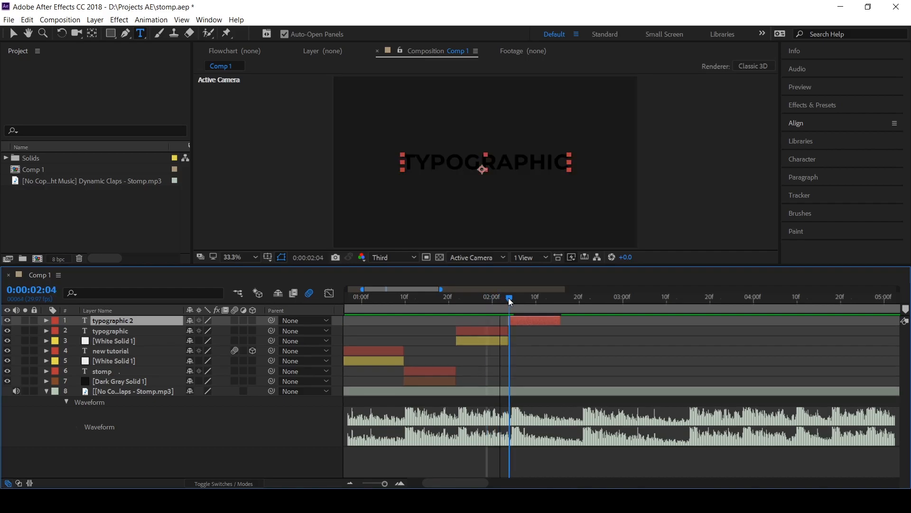
Duplicate Dark Gray Solid 1, start the copy at 0:00:02:04 and place it directly below the typographic 2 layer.
left_click(417, 382)
key("ctrl+d")
left_click_drag(417, 382, 523, 371)
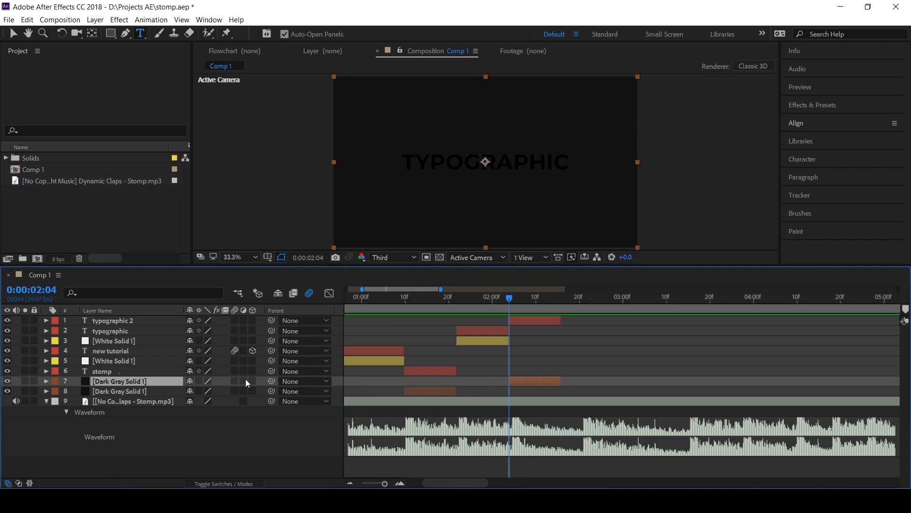
left_click_drag(152, 385, 157, 327)
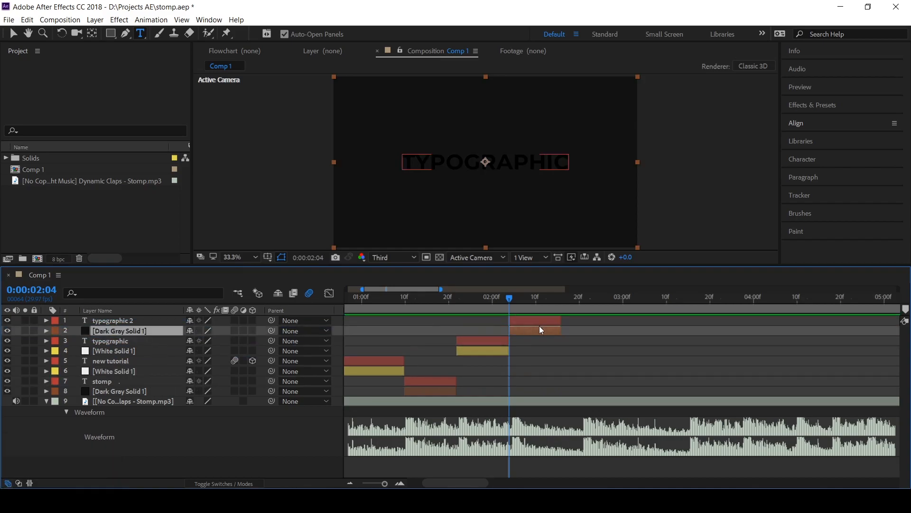
Give the typographic 2 text a white fill and replace its wording with "animation".
left_click(527, 321)
left_click(524, 303)
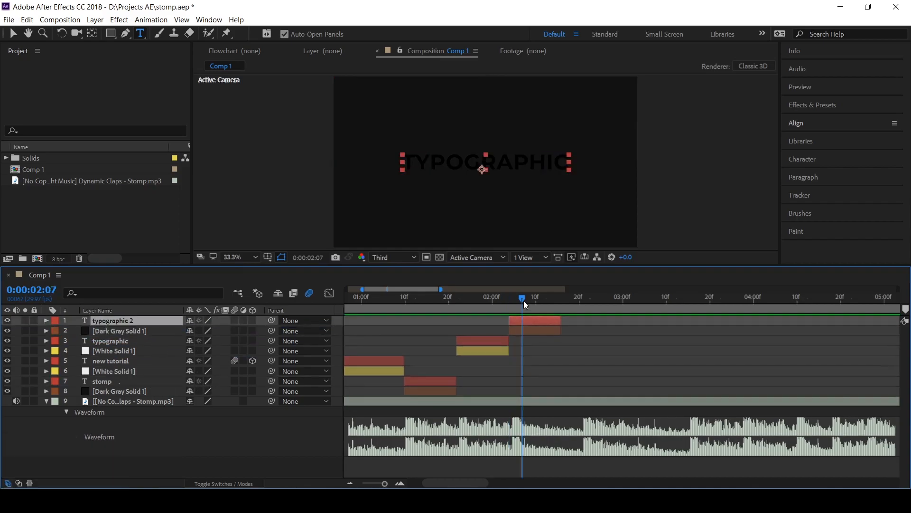
left_click(814, 162)
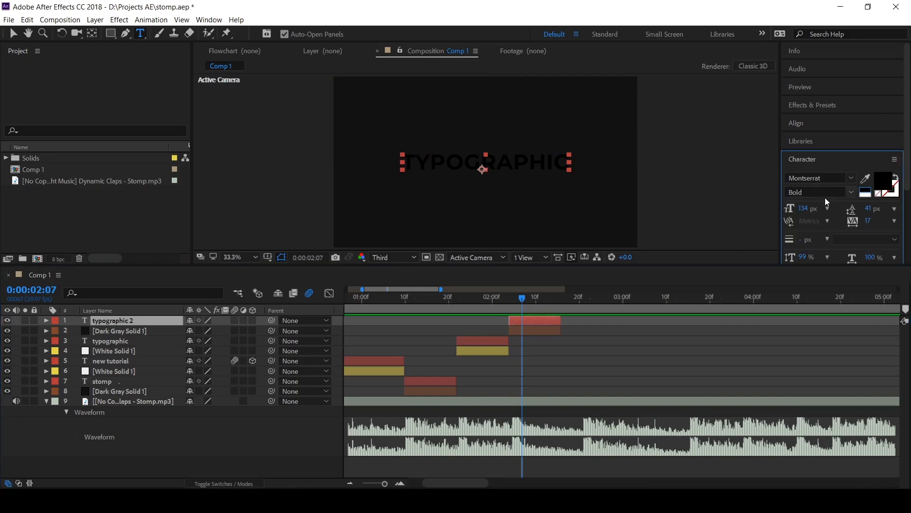
left_click(864, 194)
double_click(537, 321)
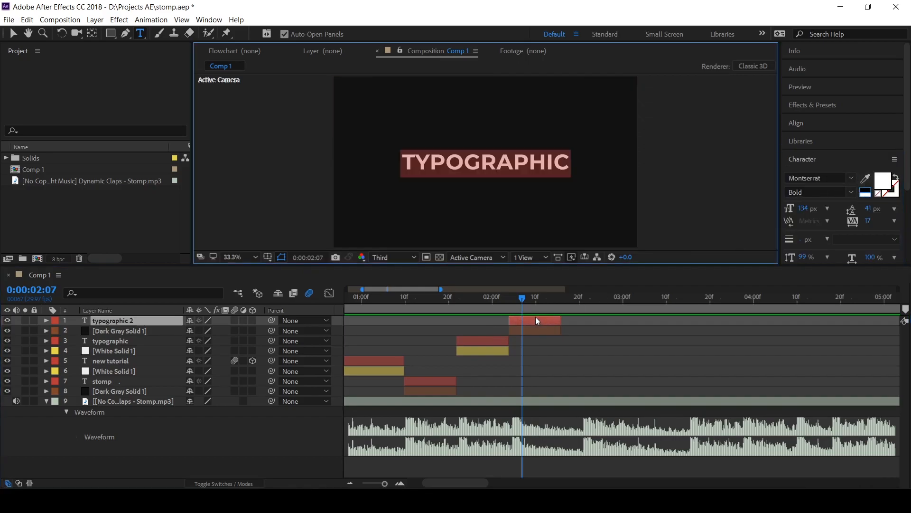
type("animation")
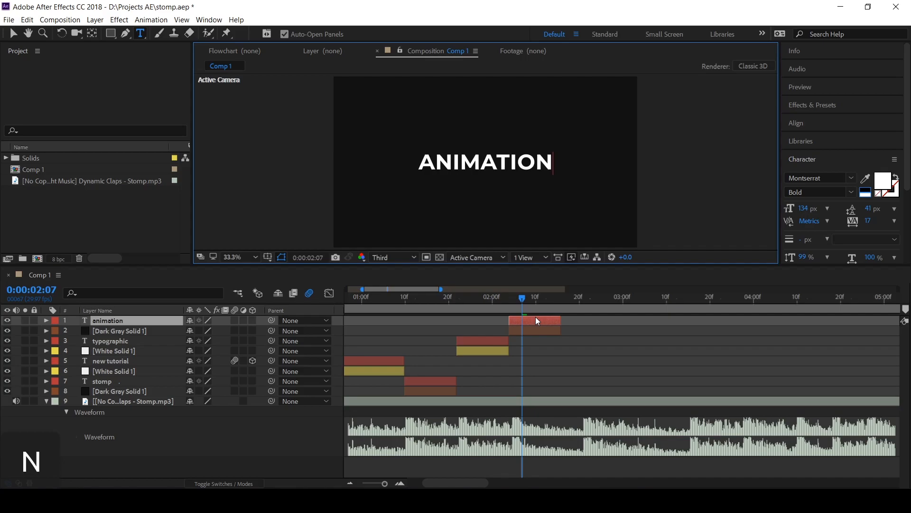
Extend the animation text and the Dark Gray Solid 1 beneath it to end at 0:00:02:20.
left_click(506, 303)
left_click_drag(506, 304, 509, 304)
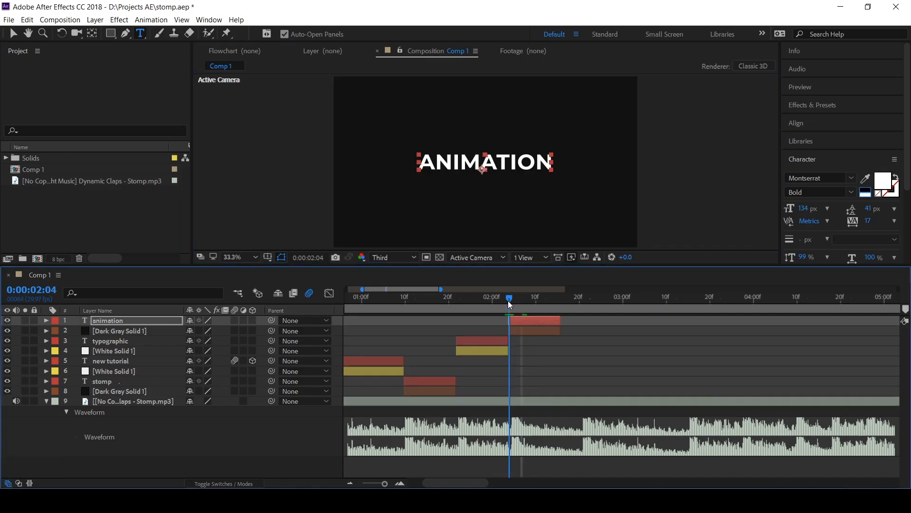
left_click(400, 483)
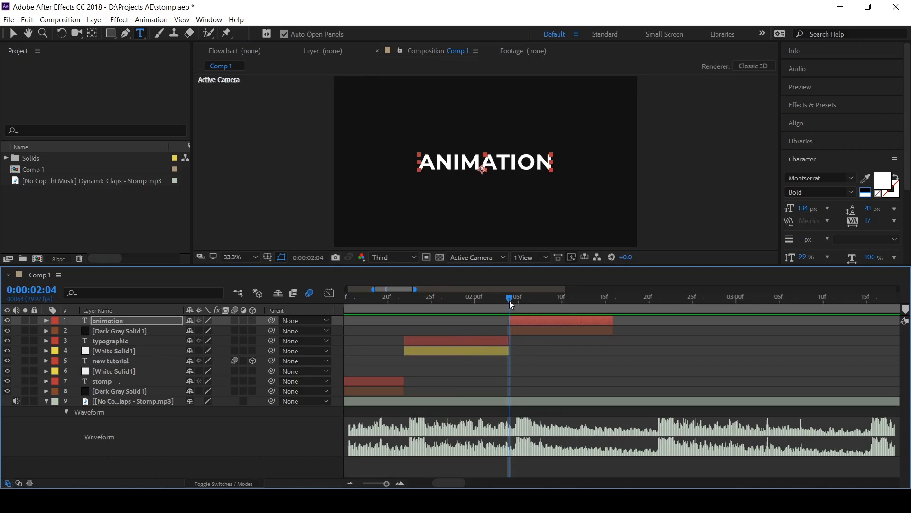
left_click_drag(513, 305, 514, 307)
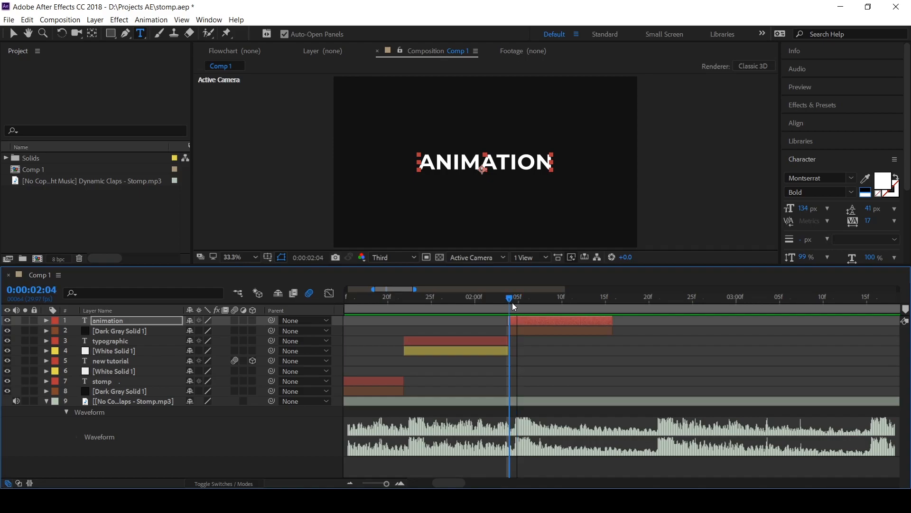
left_click_drag(622, 302, 650, 308)
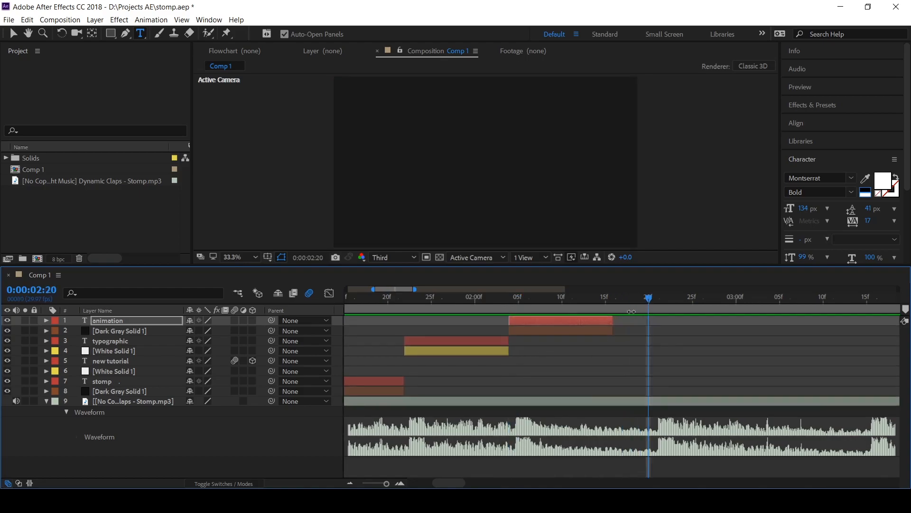
left_click(608, 333, "shift")
left_click_drag(612, 321, 647, 321)
Preview the sequence with the work area ending at 0:00:02:20, and restore the full-length work area.
key("n")
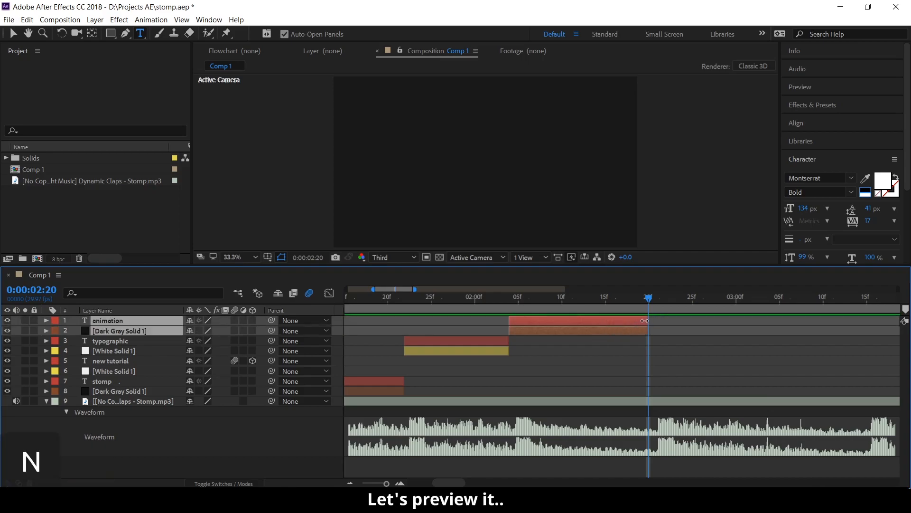
key("space")
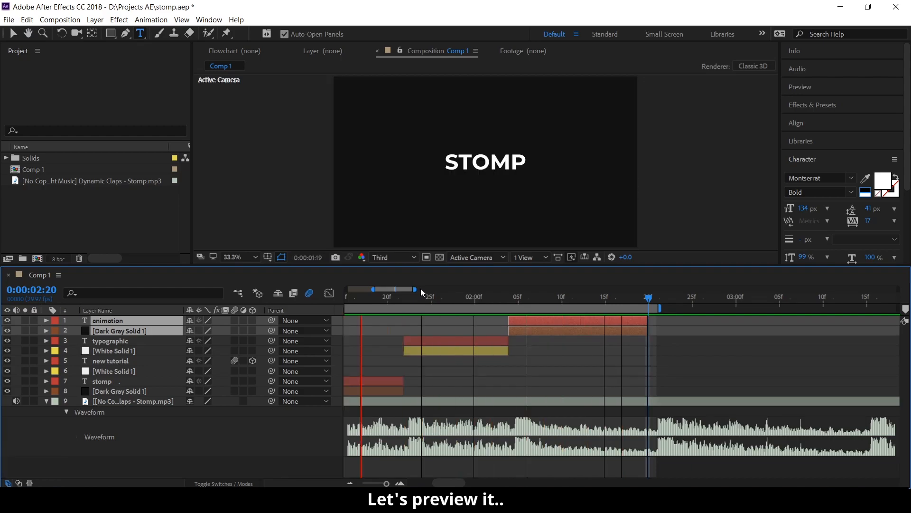
key("space")
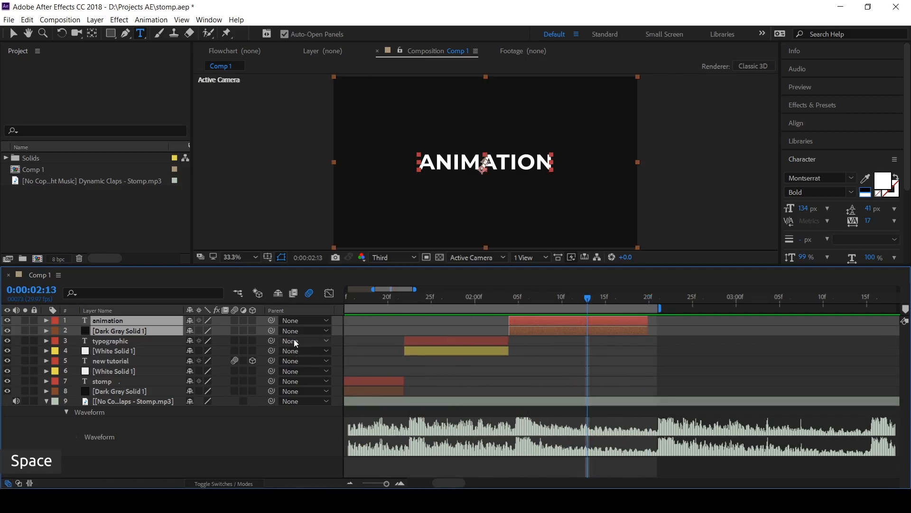
left_click(176, 457)
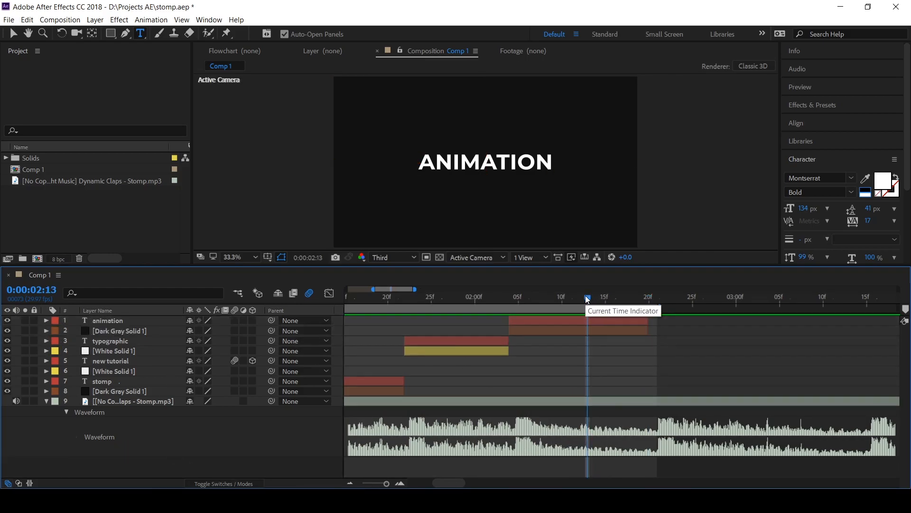
left_click_drag(590, 298, 649, 310)
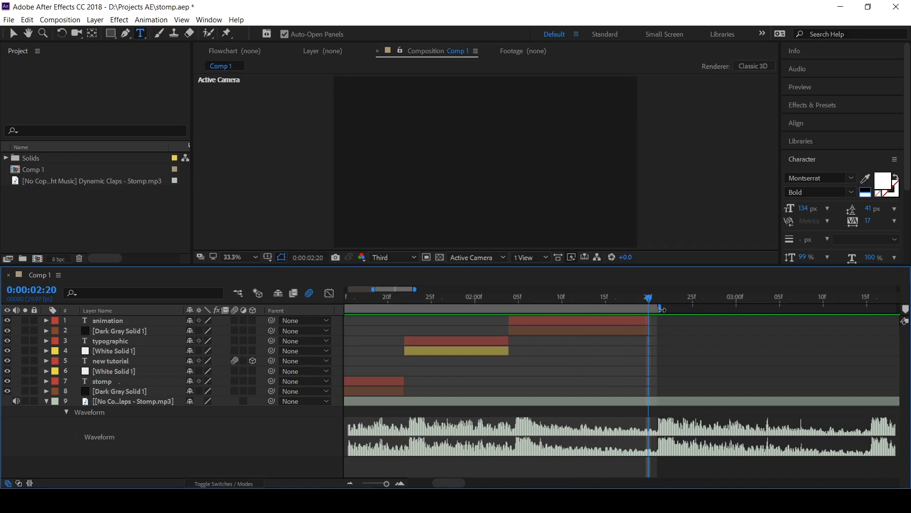
double_click(643, 309)
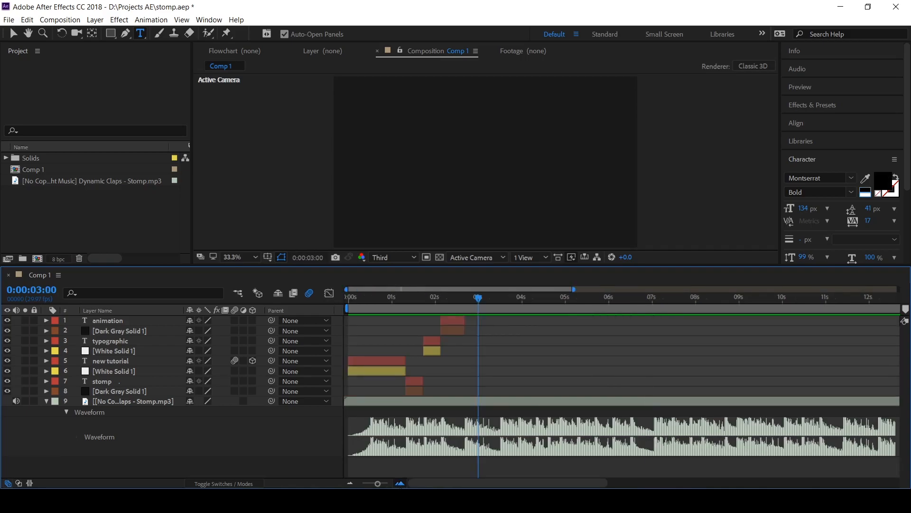
Duplicate the new tutorial text and its White Solid 1, start the copies at 0:00:02:20 and place them above all other layers.
left_click(400, 483)
scroll(507, 405, "left", 3)
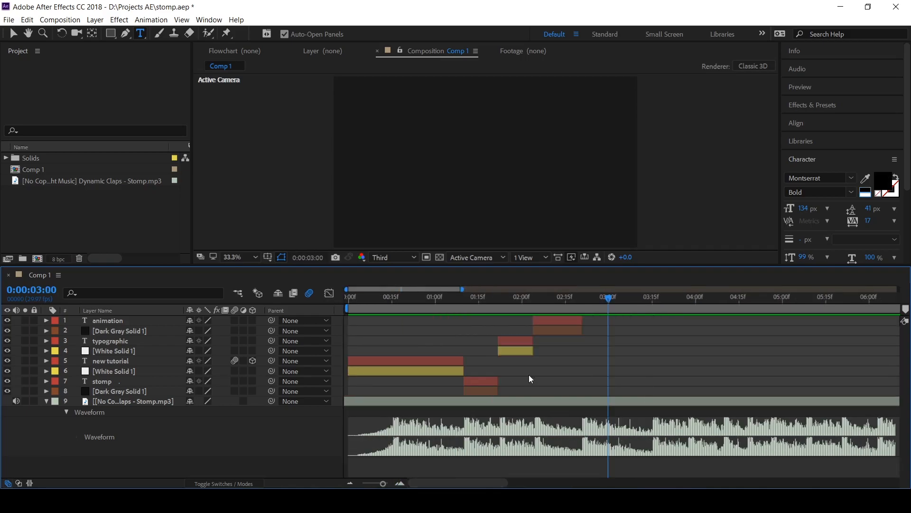
left_click_drag(565, 298, 582, 302)
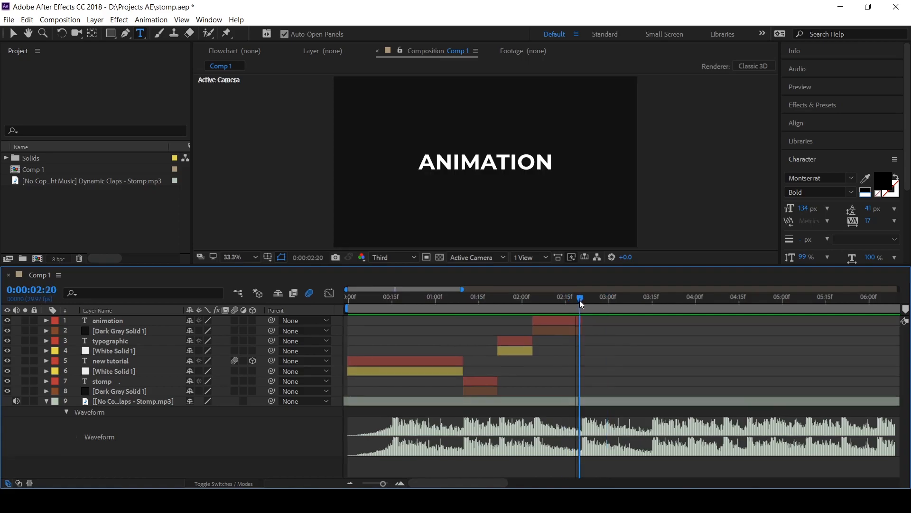
left_click(388, 371)
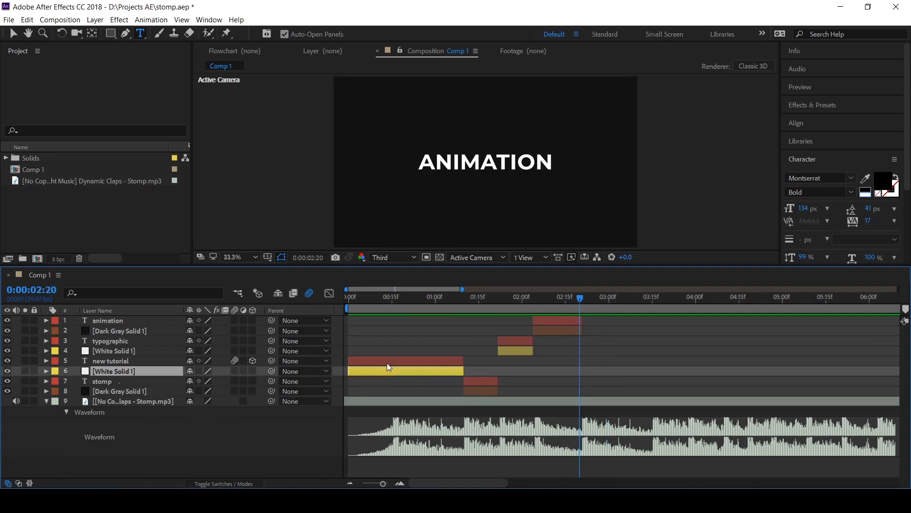
left_click(386, 362, "shift")
key("ctrl+d")
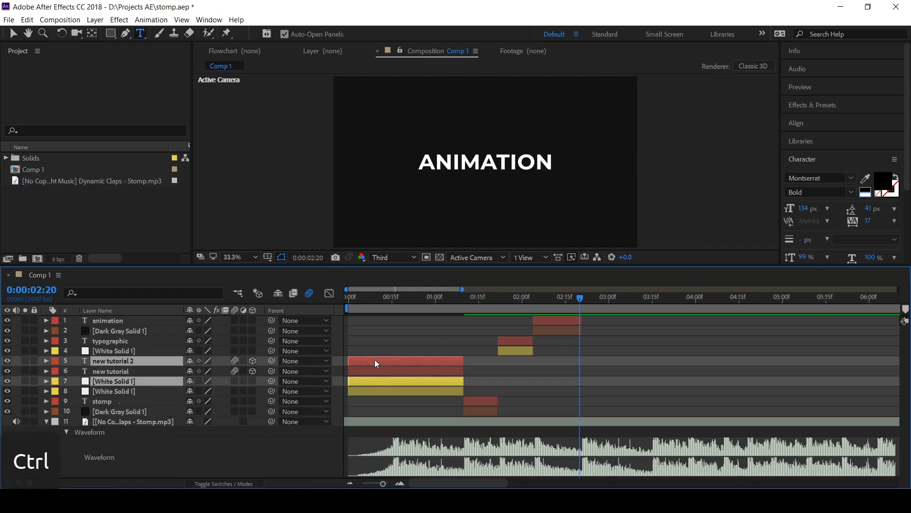
left_click_drag(383, 361, 616, 369)
left_click_drag(124, 363, 136, 316)
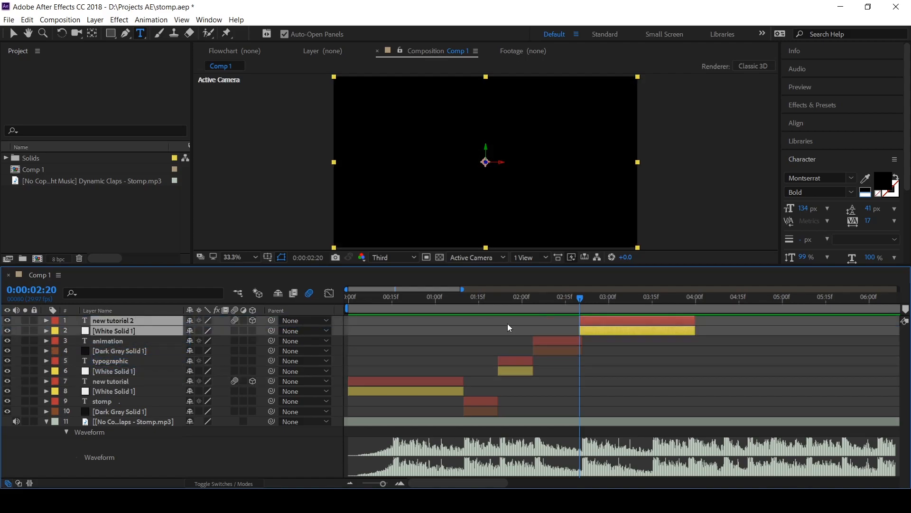
Replace the wording of the new tutorial 2 text with "use text".
left_click_drag(438, 483, 446, 484)
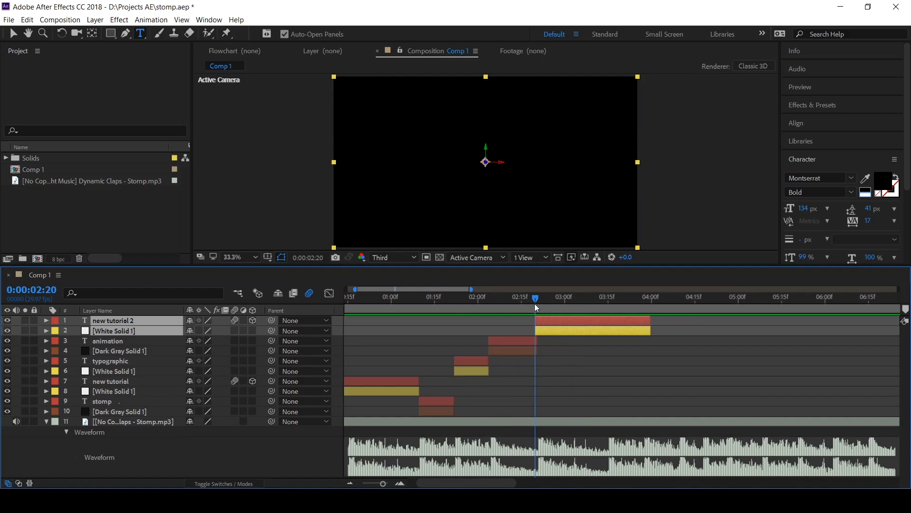
left_click_drag(535, 300, 602, 308)
double_click(608, 317)
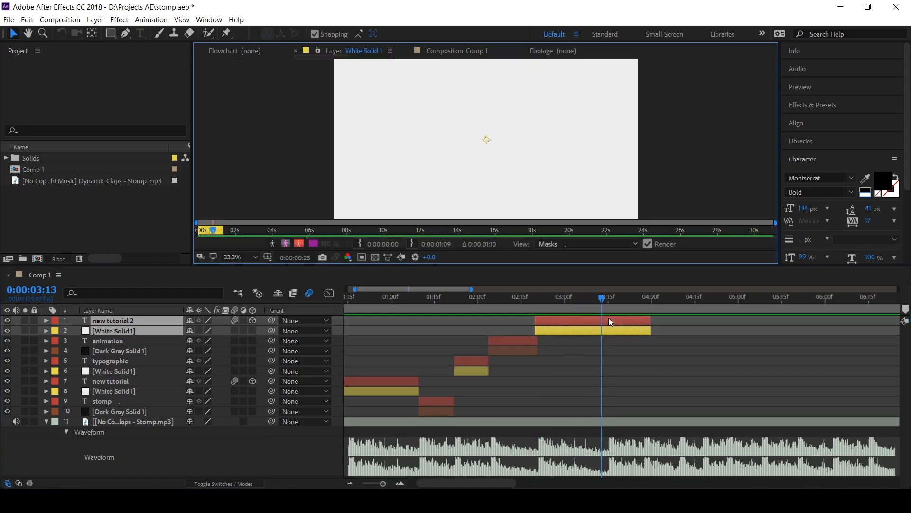
left_click(457, 51)
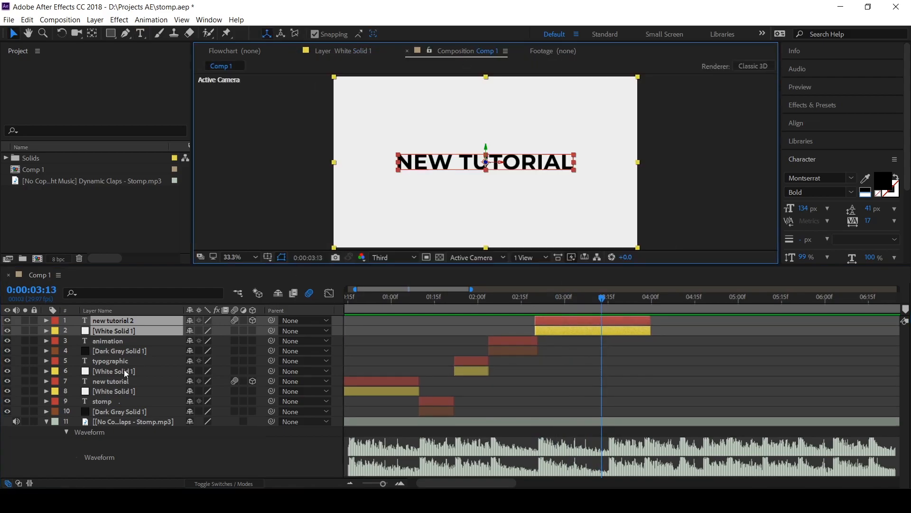
double_click(105, 322)
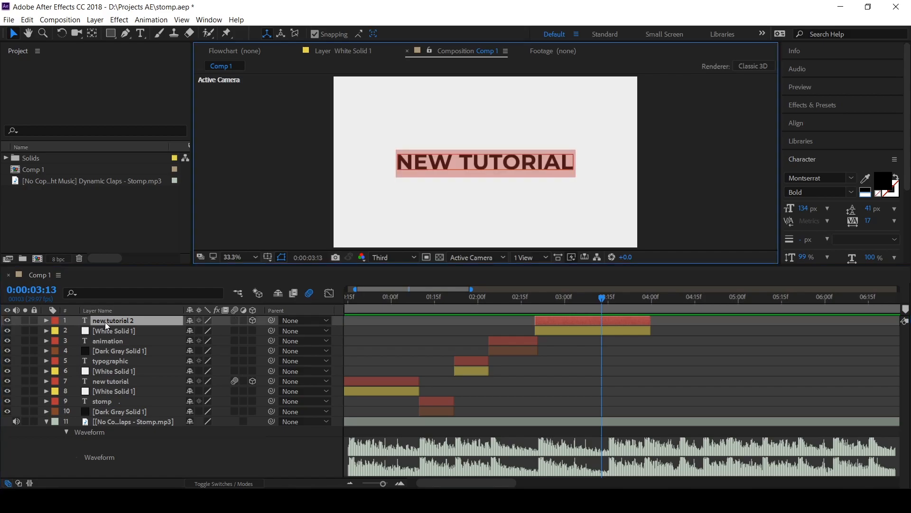
type("use te")
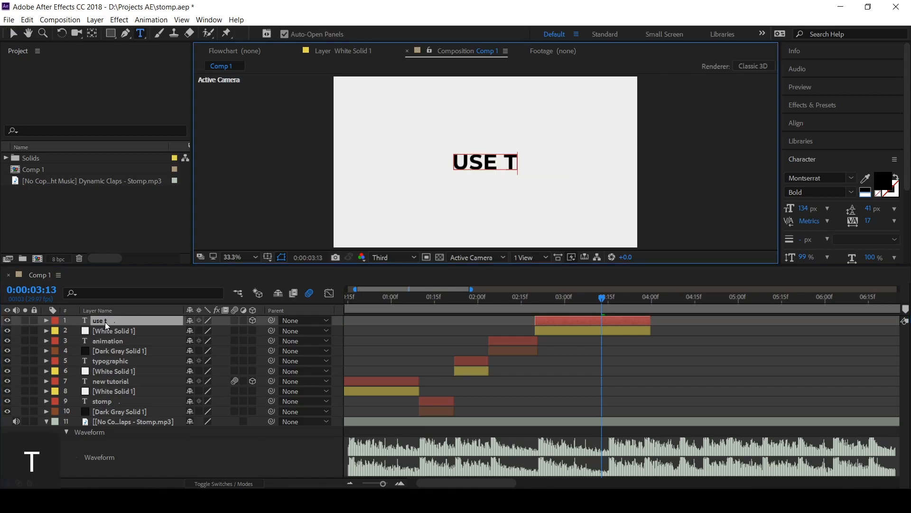
type("xt")
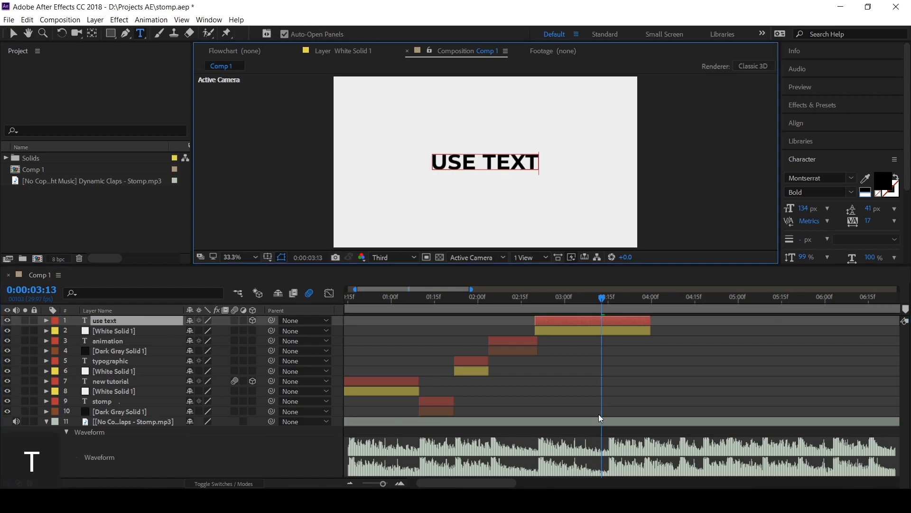
Start the use text layer and its white solid at 0:00:02:21 and trim both to end around 0:00:03:15.
left_click(535, 296)
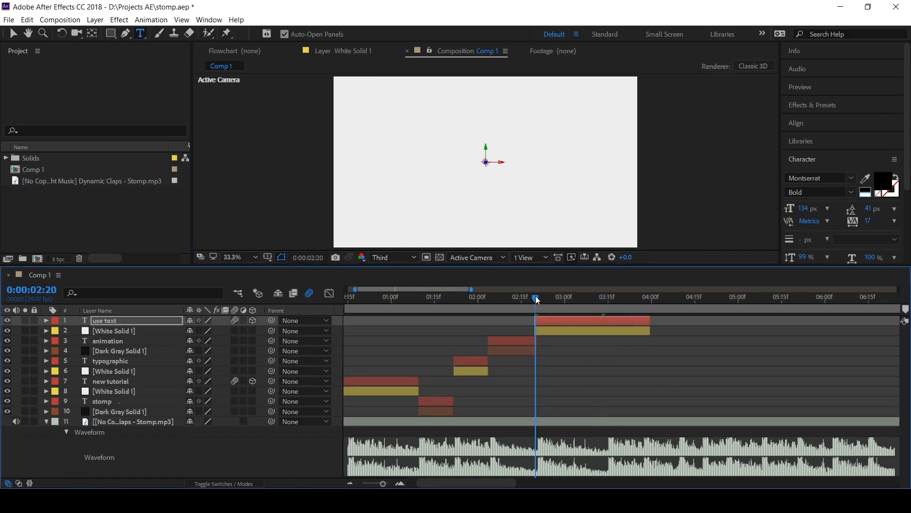
left_click(548, 332, "shift")
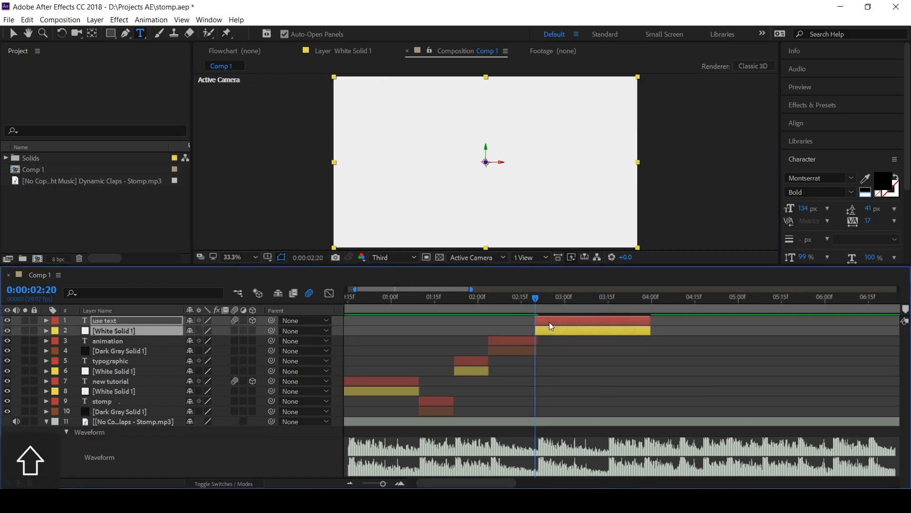
left_click_drag(548, 322, 552, 321)
left_click(539, 297)
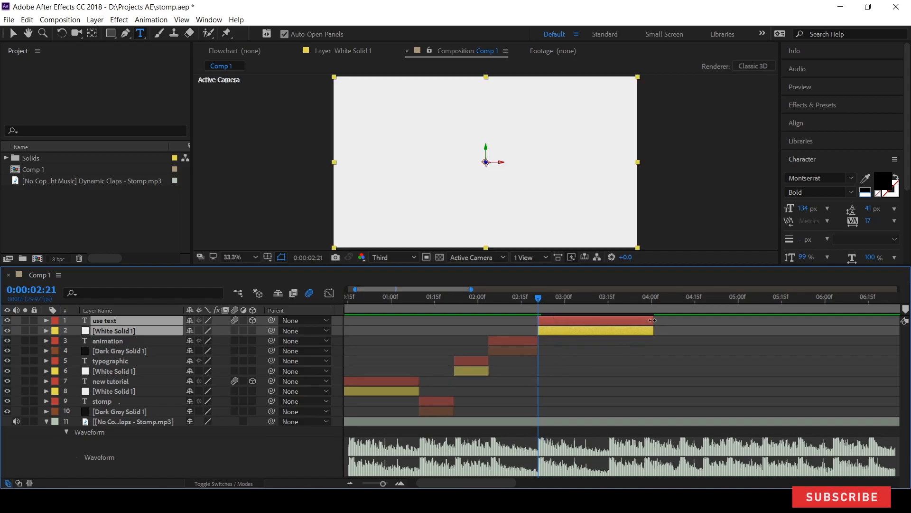
left_click_drag(653, 320, 612, 319)
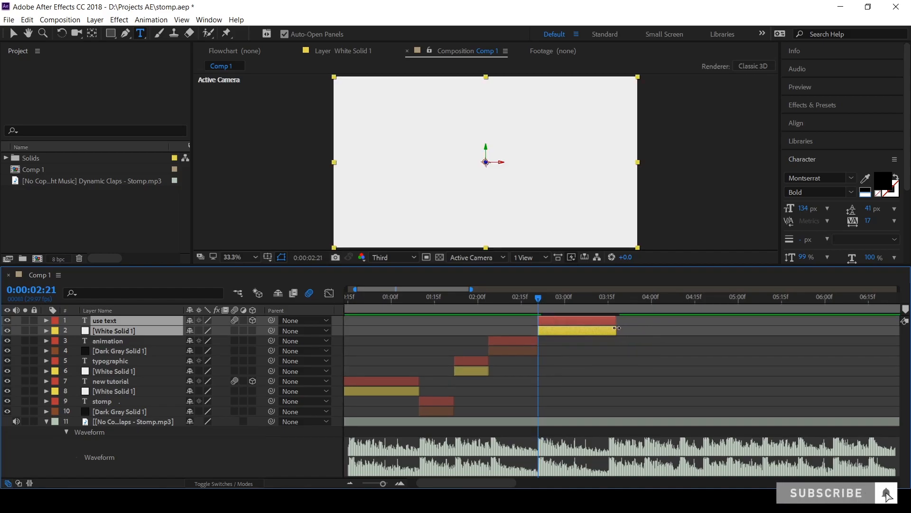
left_click(609, 302)
key("Page_Up")
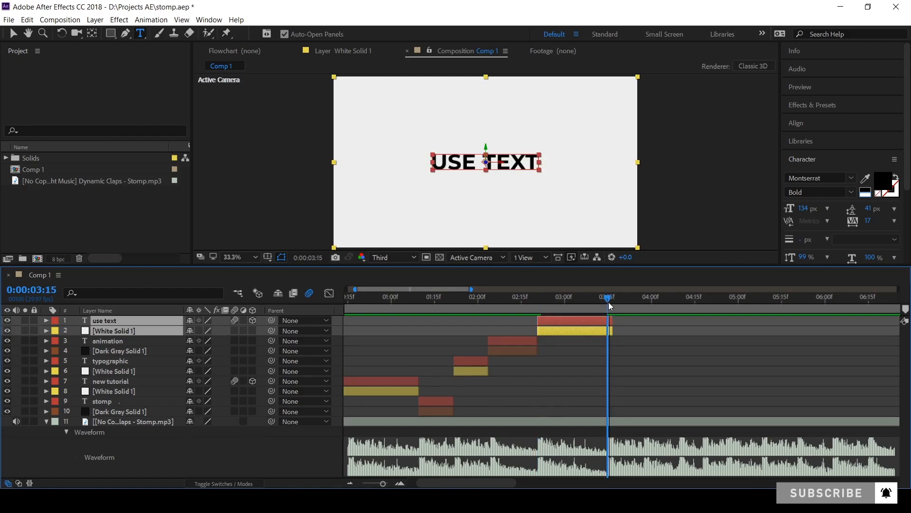
Speed up the use text scale animation by moving its last Scale keyframe earlier, to about 0:00:03:02.
key("u")
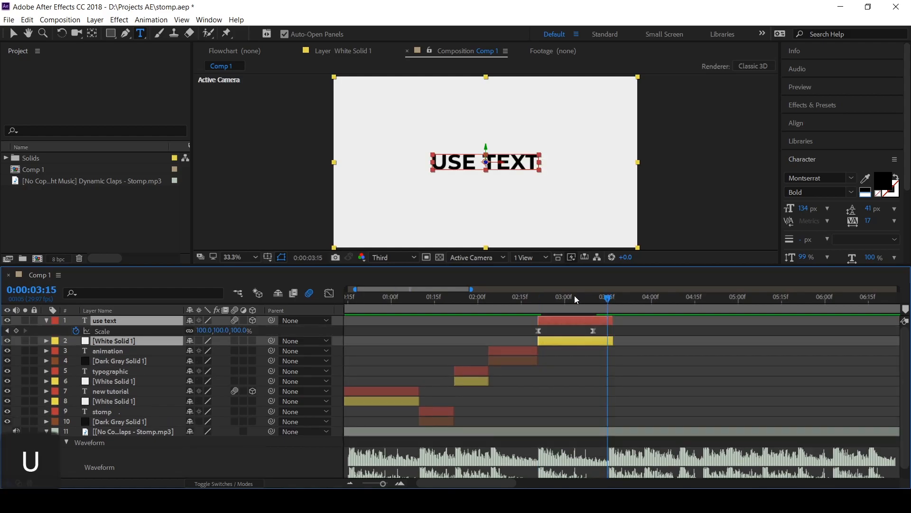
left_click(542, 302)
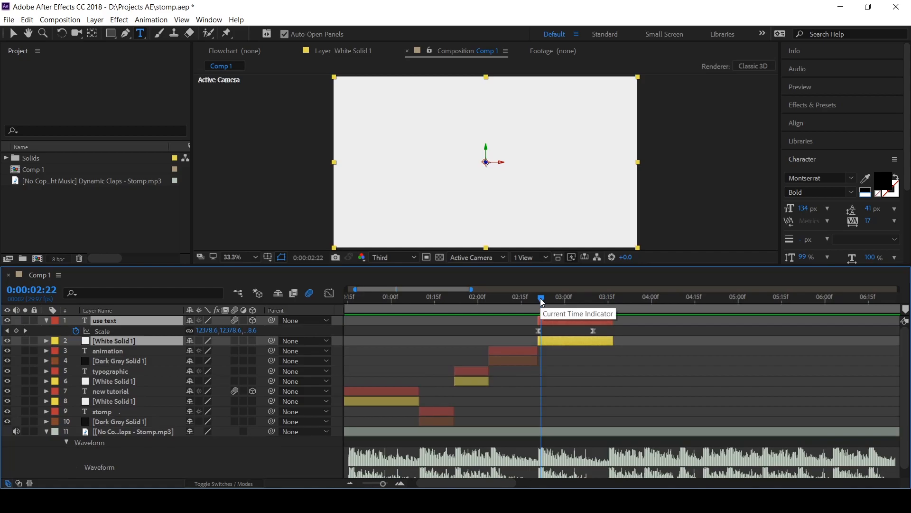
left_click_drag(593, 331, 570, 334)
Preview the sequence with the work area ending at 0:00:03:15.
left_click_drag(591, 302, 609, 309)
key("n")
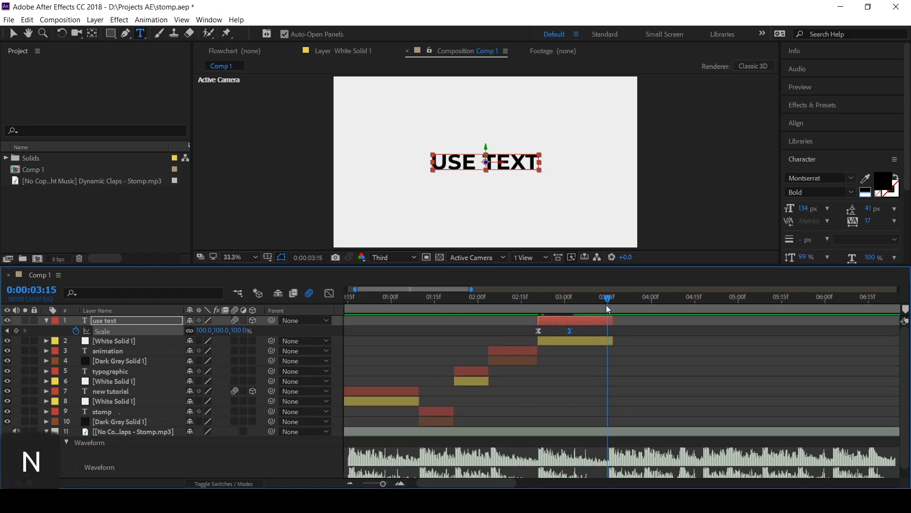
key("space")
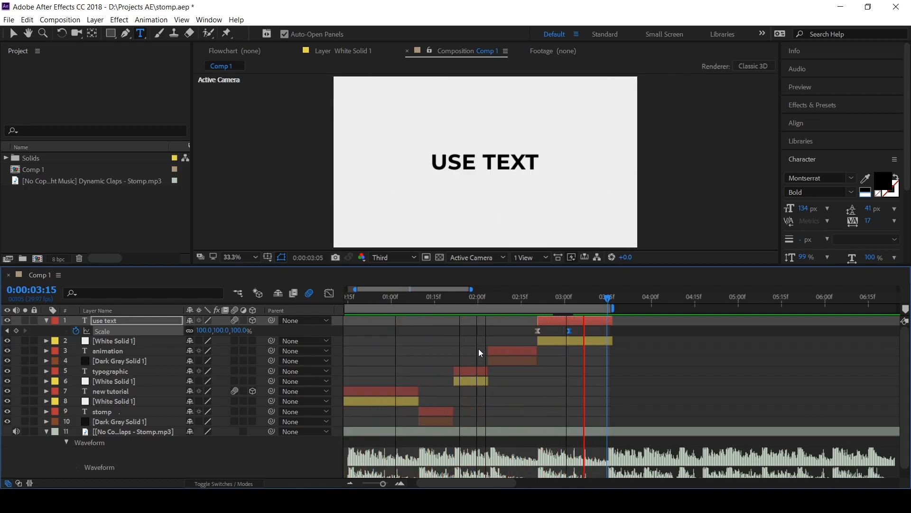
key("space")
Move the last Scale keyframe of the use text layer to about 0:00:03:00 and play the result.
left_click(603, 296)
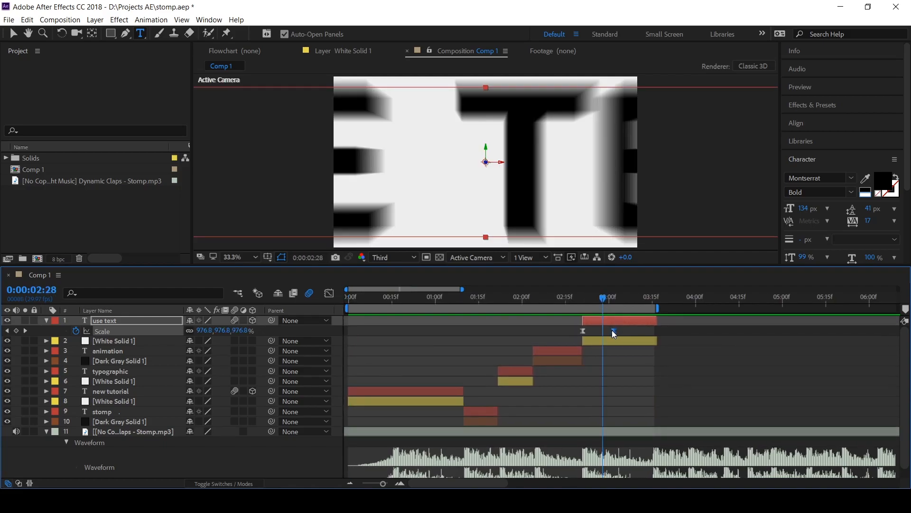
left_click_drag(613, 332, 609, 330)
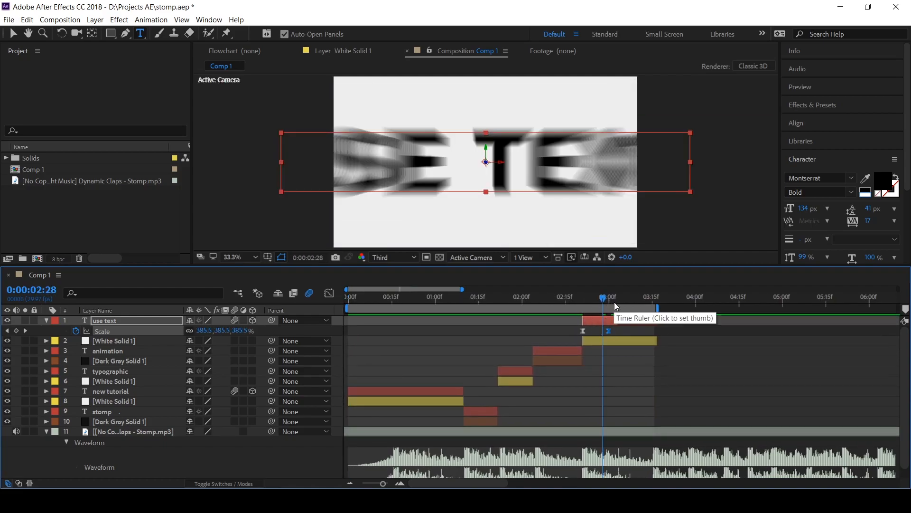
key("u")
key("space")
Restore the full-length work area and place the current time on the beat at 0:00:03:15.
left_click_drag(634, 305, 644, 305)
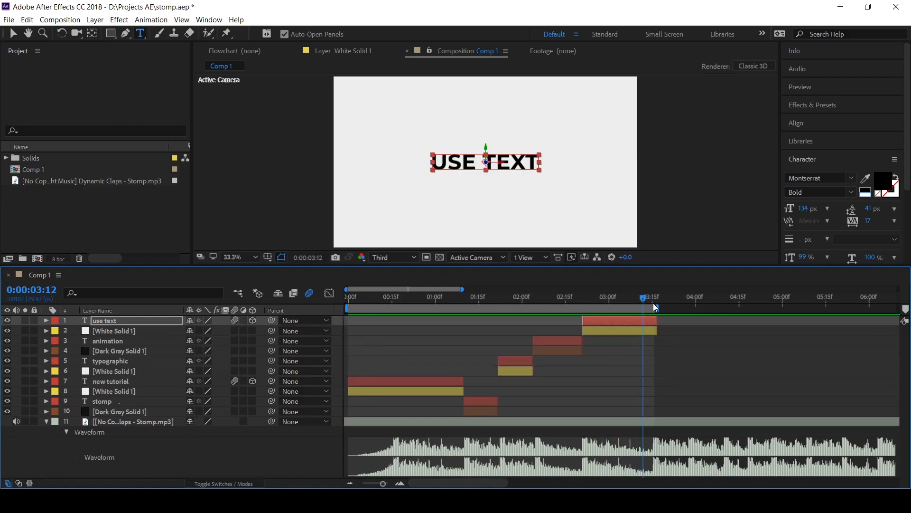
double_click(653, 307)
left_click(646, 298)
left_click_drag(450, 482, 481, 483)
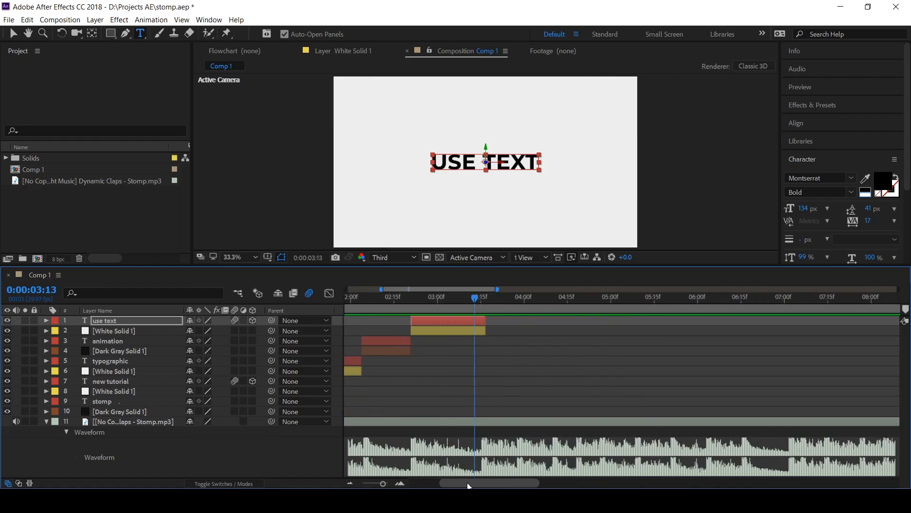
left_click_drag(476, 299, 481, 299)
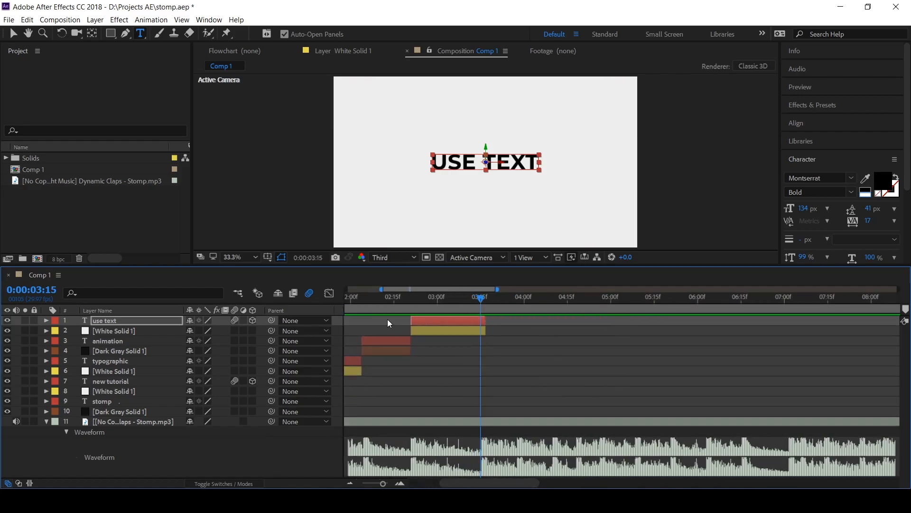
Import the nine action and car photos and add them all to Comp 1 above the use text layer.
key("F2")
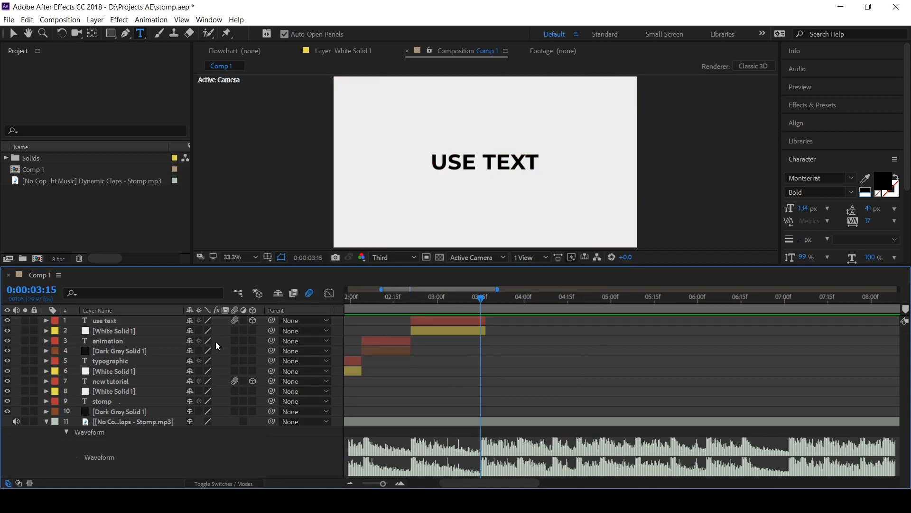
double_click(86, 194)
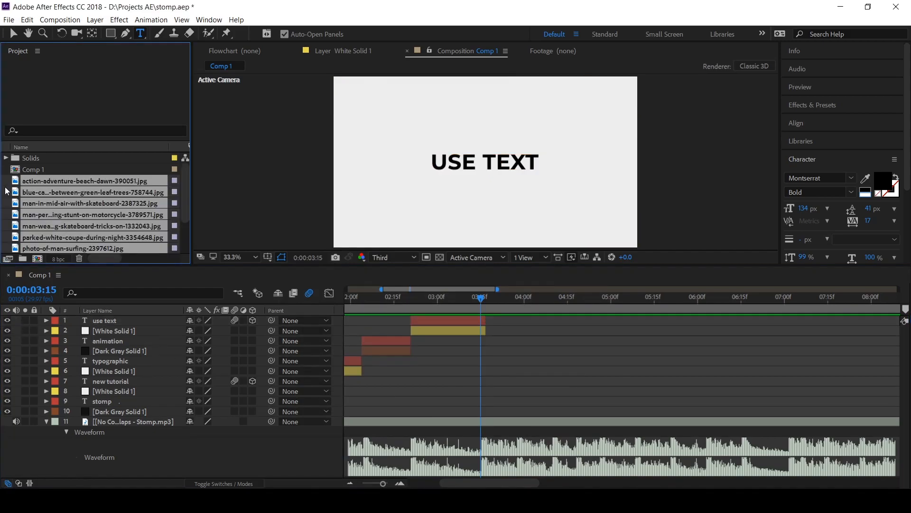
left_click(6, 188)
left_click(27, 181)
scroll(43, 194, "down", 2)
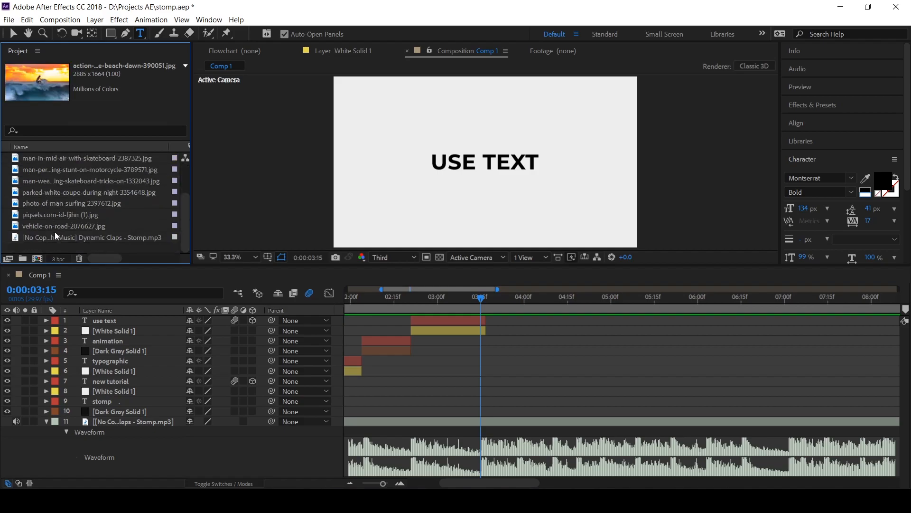
left_click(47, 226, "shift")
left_click_drag(80, 155, 125, 318)
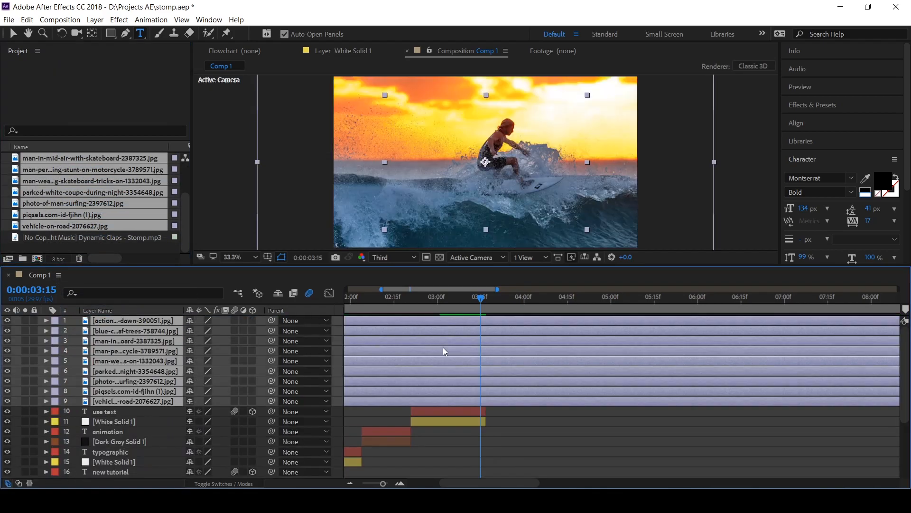
Trim the start of all nine photo layers to 0:00:03:15 and enlarge the timeline area to show the audio waveform.
key("alt+bracketleft")
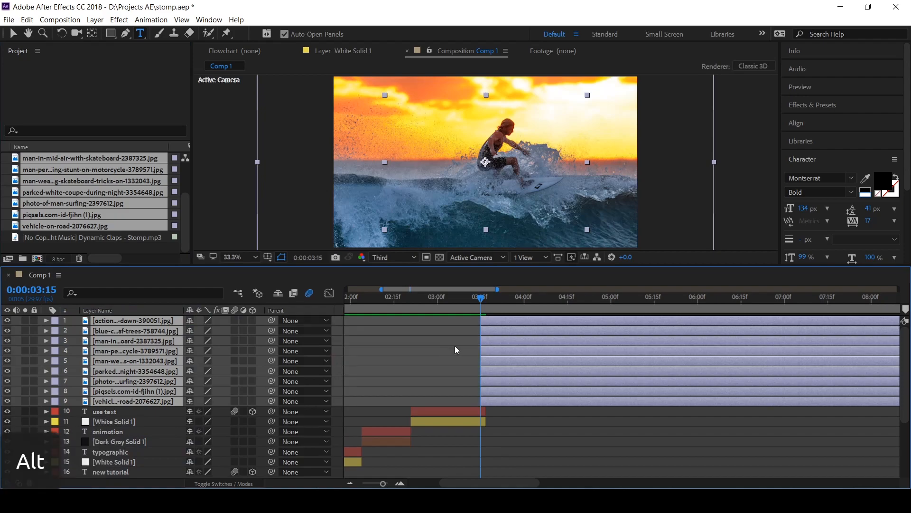
scroll(491, 355, "down", 3)
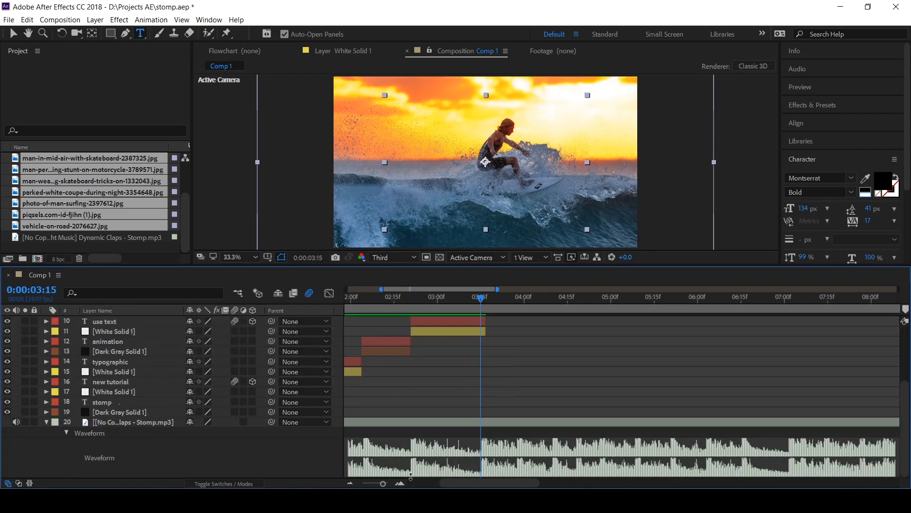
left_click_drag(451, 274, 458, 205)
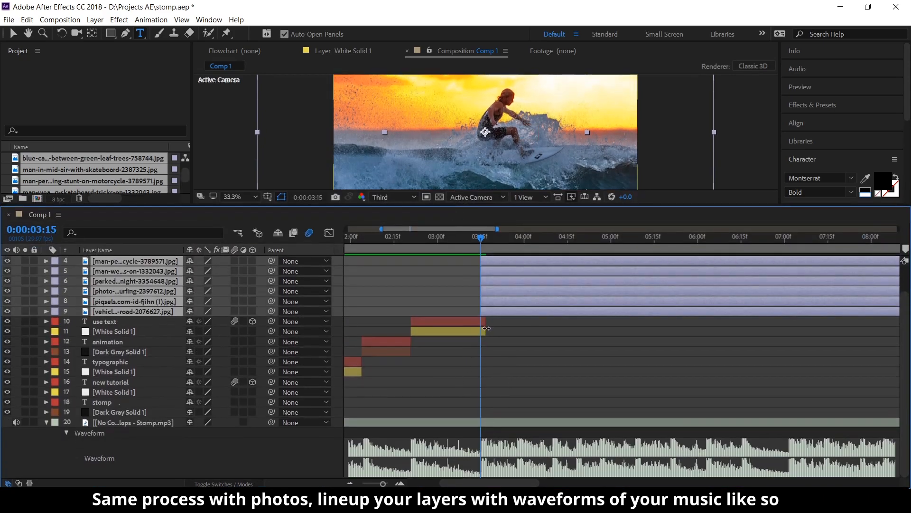
Trim the end of the use text layer and the White Solid below it to 0:00:03:15.
left_click(479, 323)
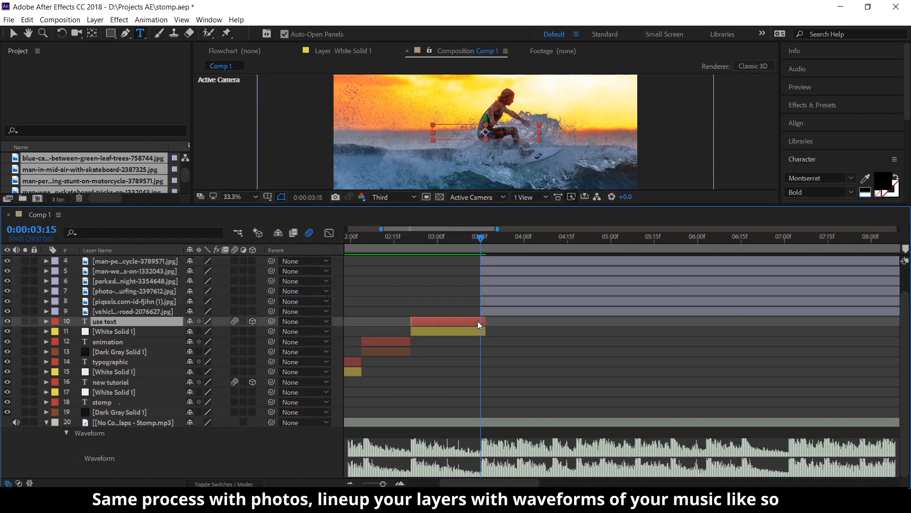
left_click(484, 335, "shift")
left_click_drag(482, 334, 479, 335)
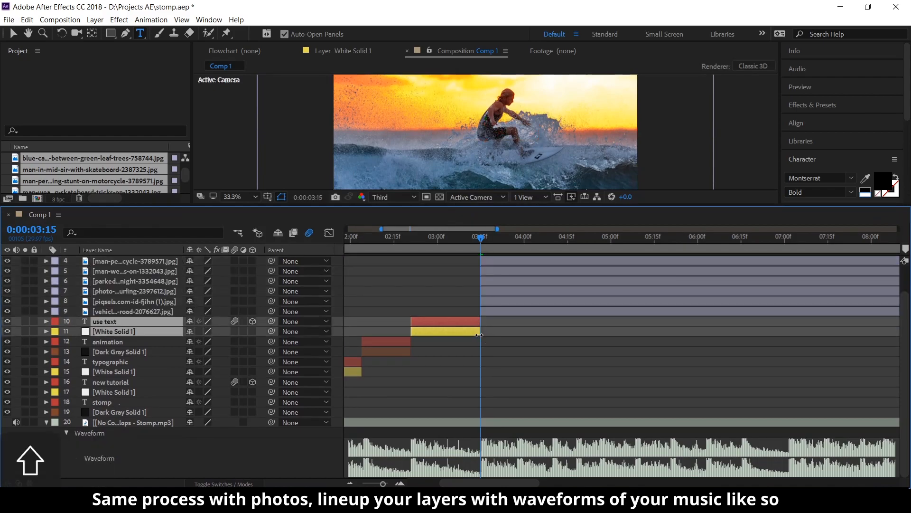
Trim the start of photo layers 4 to 8 to the beat at 0:00:03:27.
left_click(486, 314)
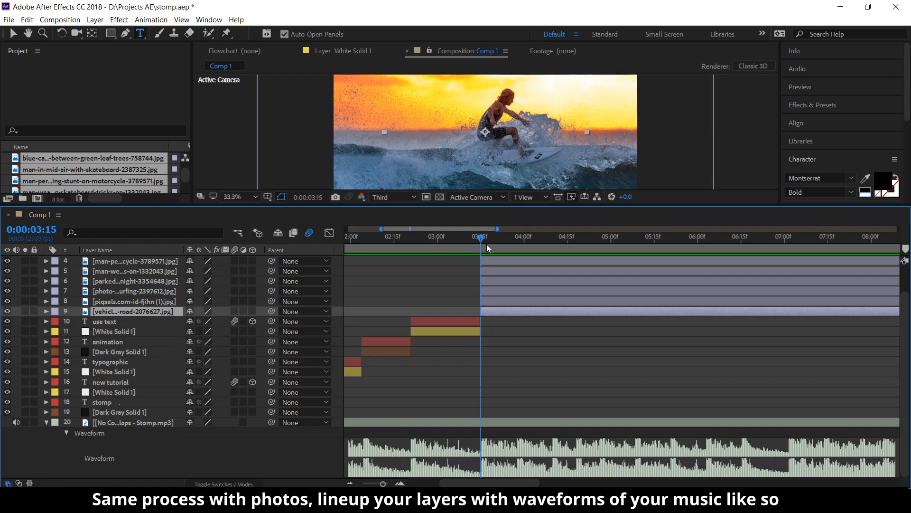
left_click_drag(488, 240, 515, 253)
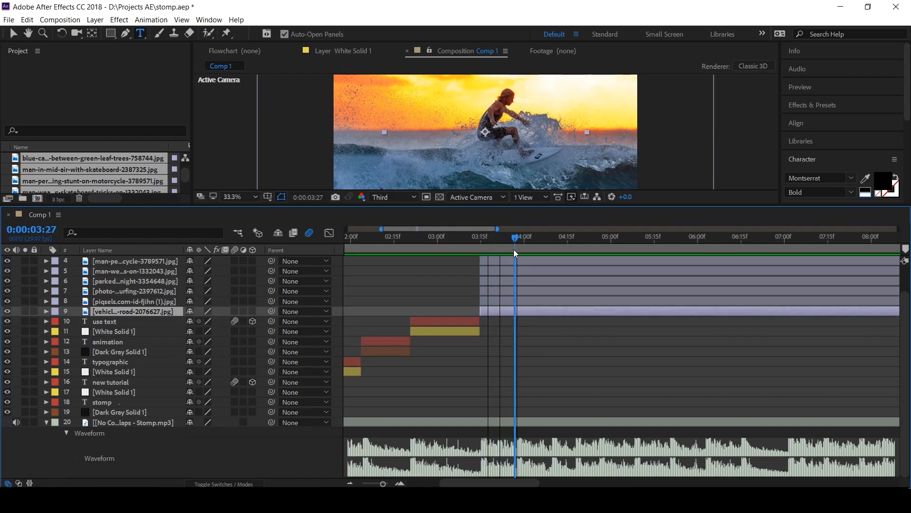
left_click(498, 303)
left_click(521, 263, "shift")
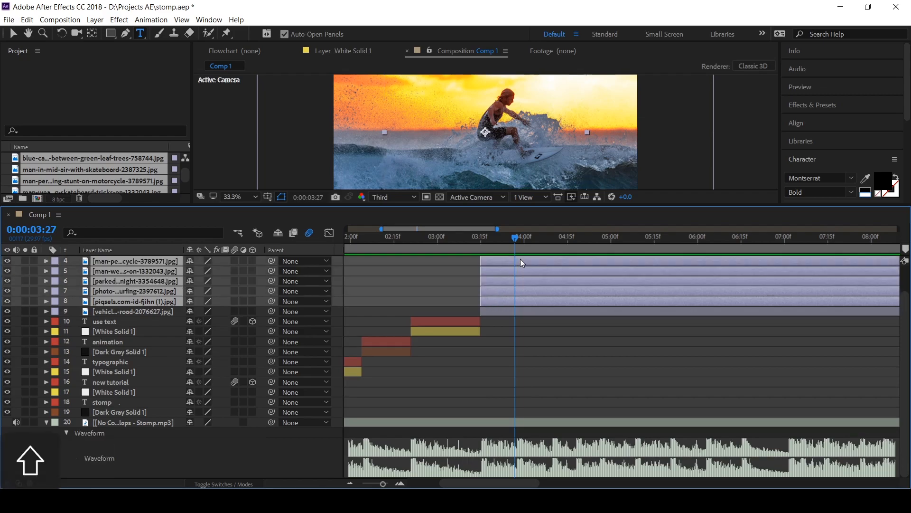
key("alt+bracketleft")
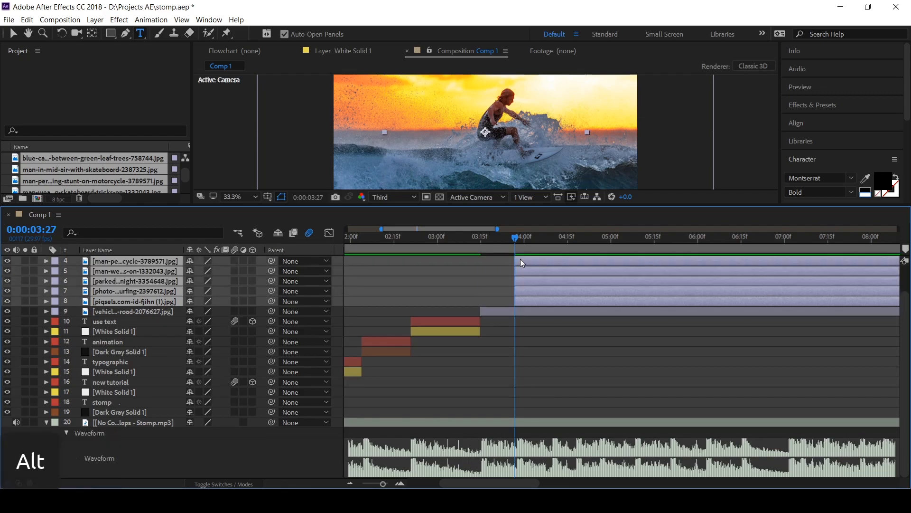
Trim the start of photo layers 4 to 7 to the beat at 0:00:04:10.
left_click_drag(518, 242, 554, 250)
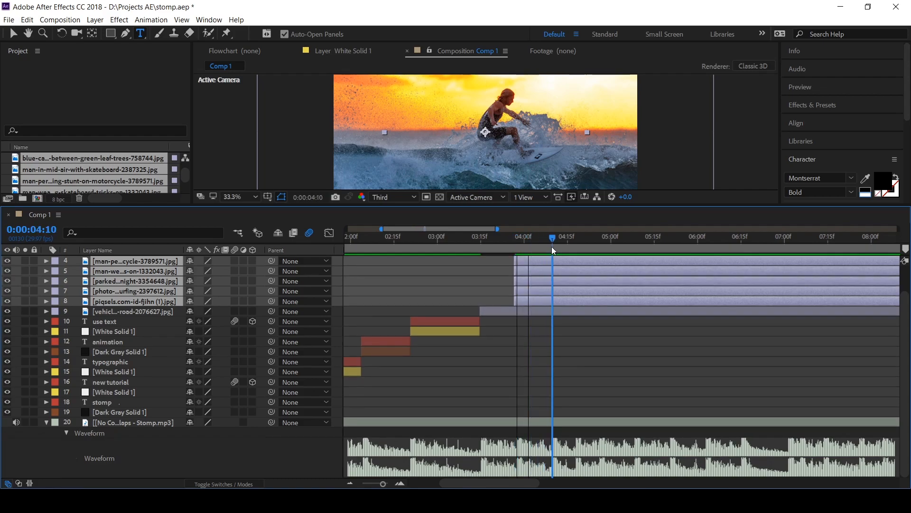
left_click_drag(534, 289, 535, 290)
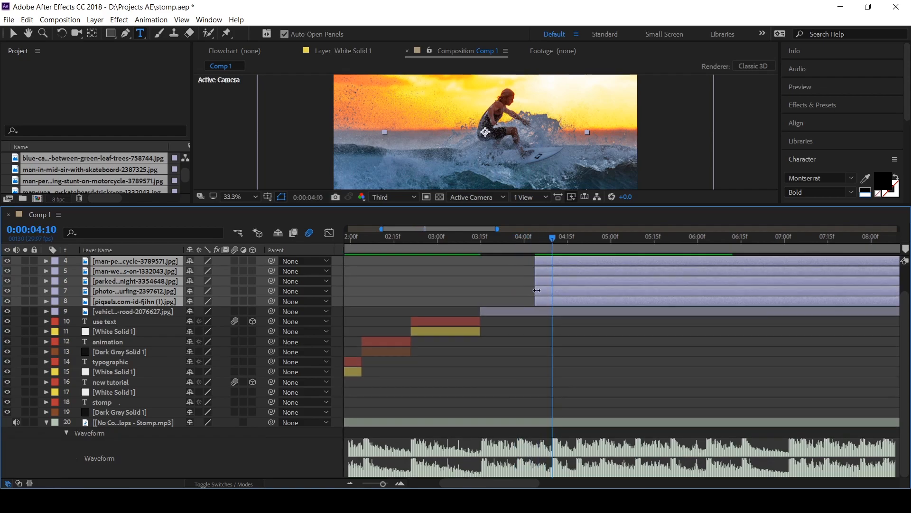
key("ctrl+z")
left_click(505, 289)
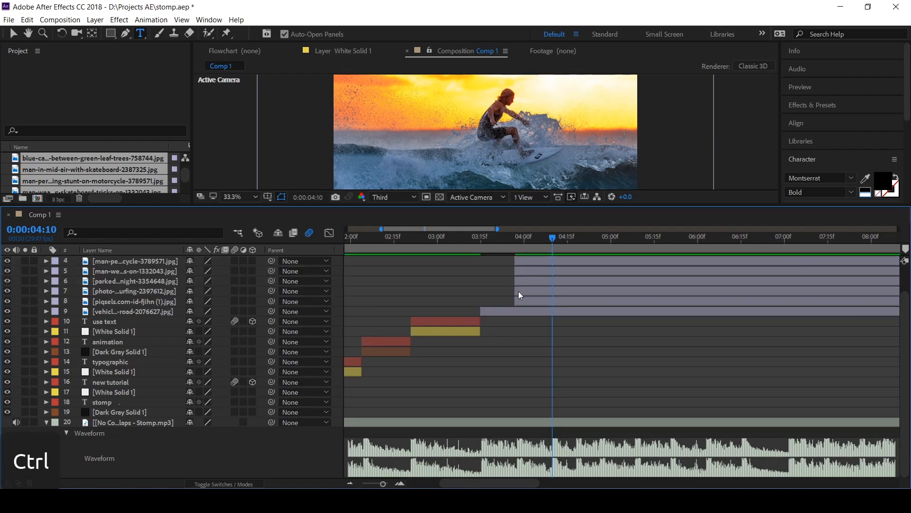
left_click(520, 295)
left_click(532, 261, "shift")
key("alt+bracketleft")
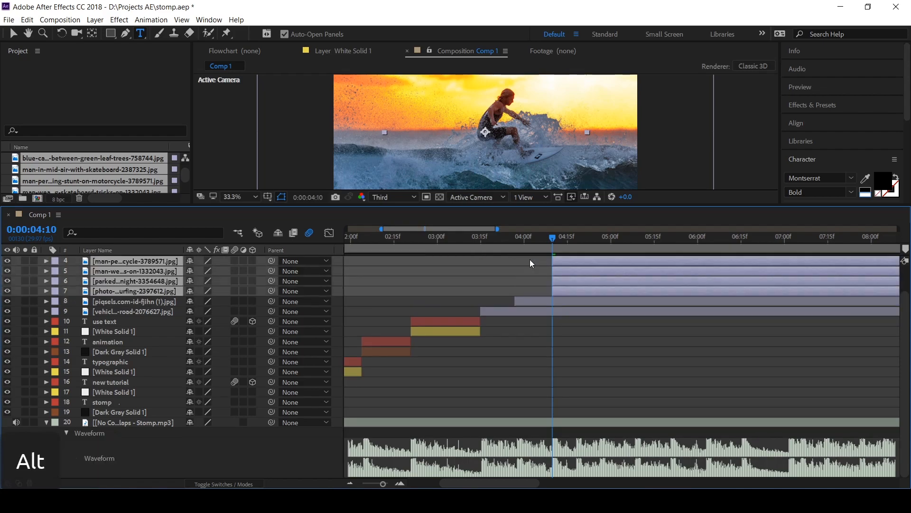
Move the current time to 0:00:04:18 and trim the start of the top three photo layers to 0:00:04:10, matching layers 4 to 7.
left_click_drag(553, 238, 576, 241)
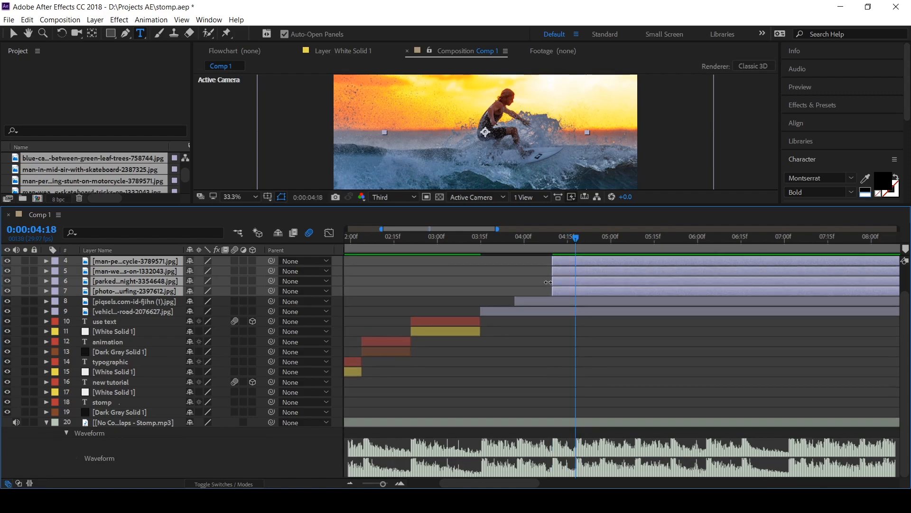
scroll(550, 282, "up", 3)
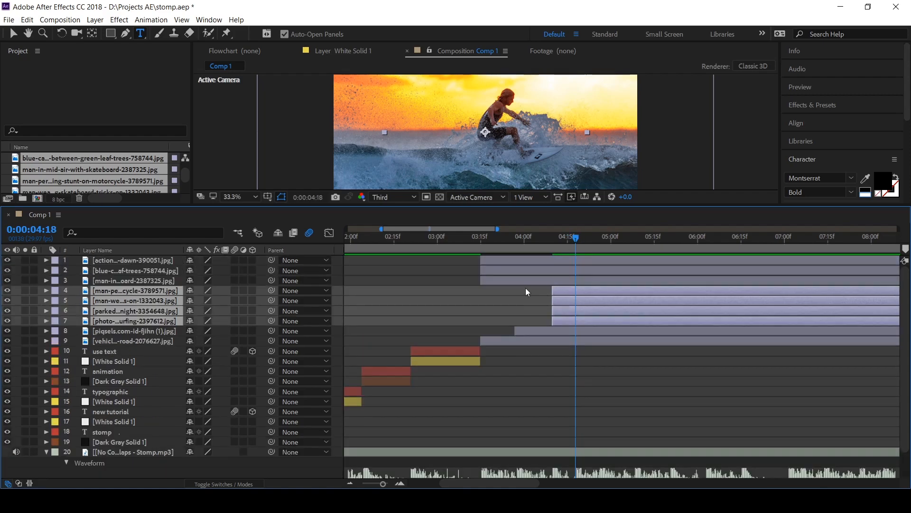
left_click(502, 278)
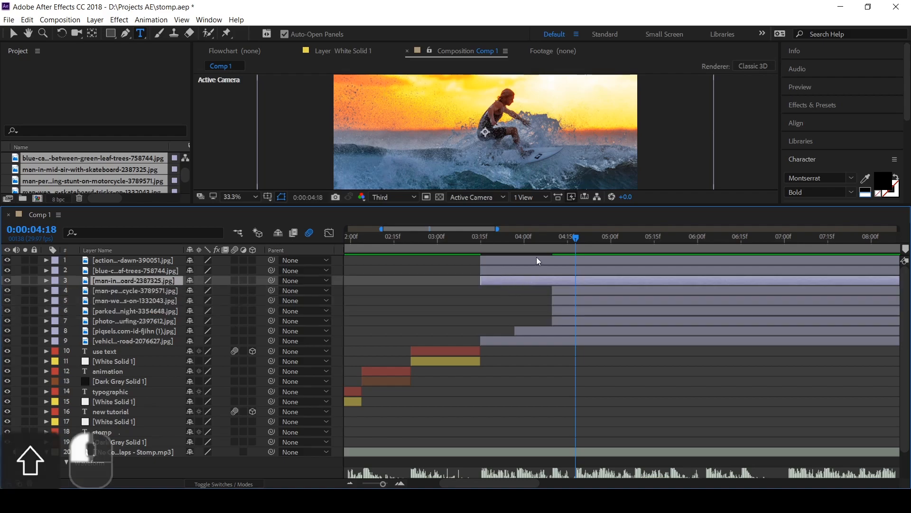
left_click(516, 261, "shift")
left_click_drag(497, 257, 569, 264)
Trim the start of photo layers 1 to 6 to the beat at 0:00:04:18.
left_click(570, 313)
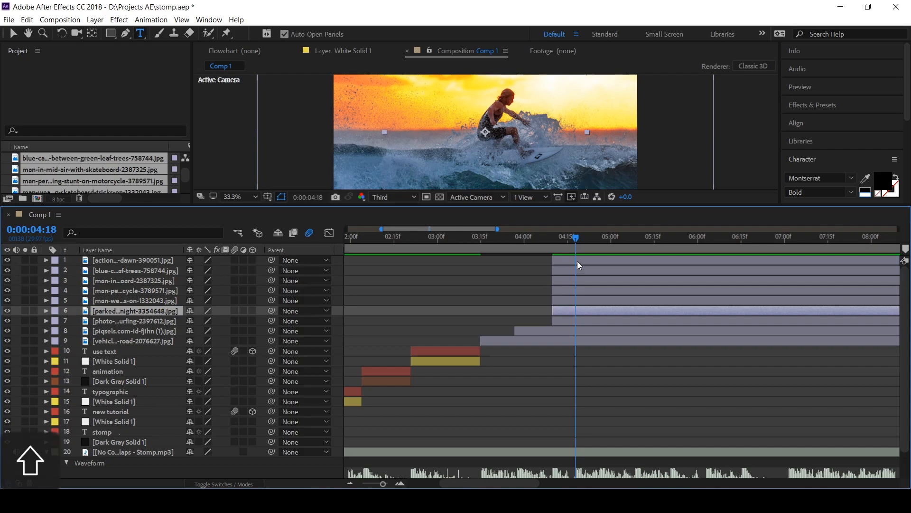
left_click(578, 260, "shift")
left_click_drag(553, 312, 577, 312)
Trim the start of photo layers 1 to 5 to the beat at 0:00:04:26.
scroll(607, 360, "down", 2)
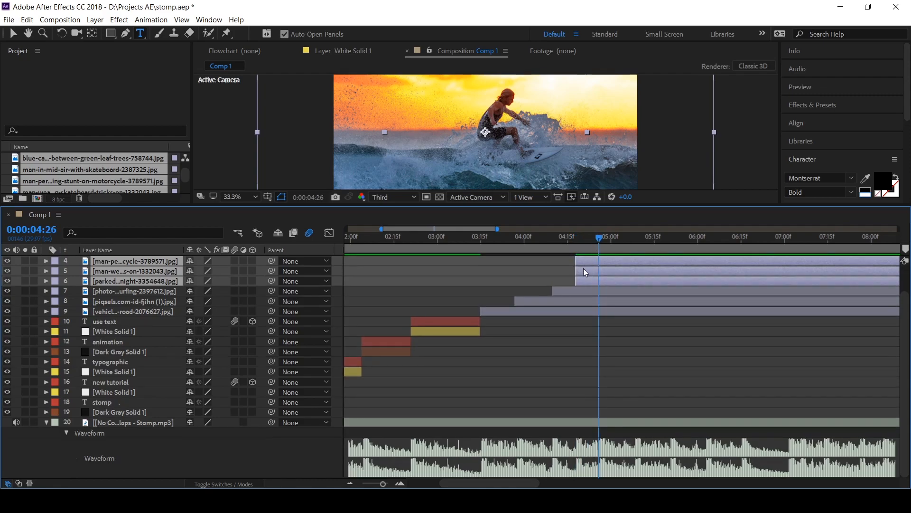
scroll(585, 274, "up", 2)
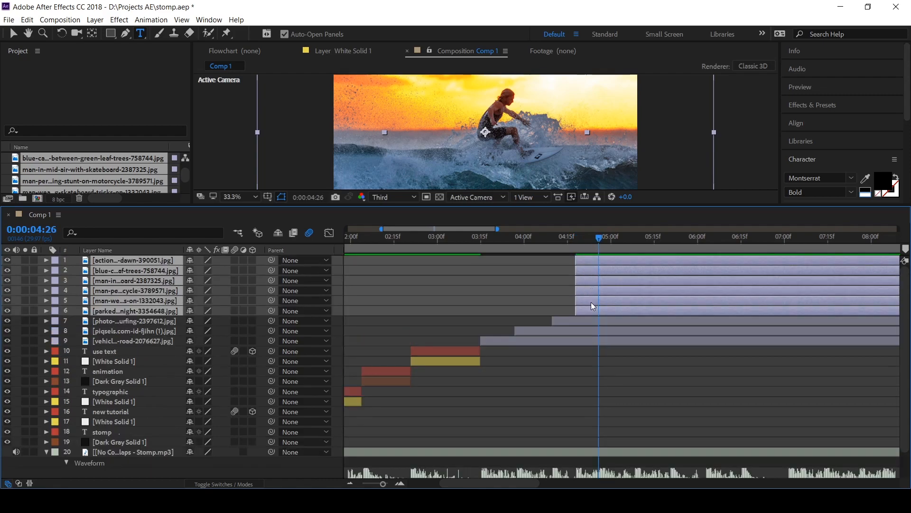
left_click(567, 301)
left_click(583, 301)
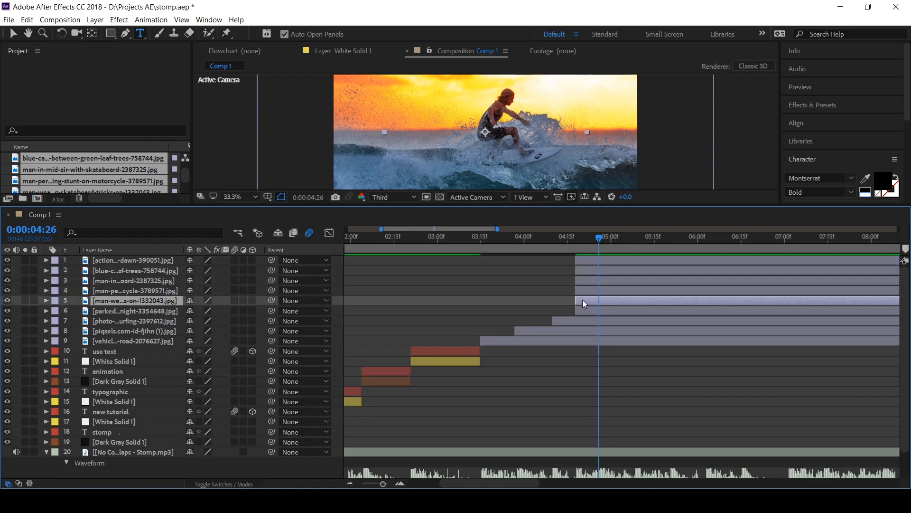
left_click(591, 263, "shift")
left_click_drag(576, 260, 599, 260)
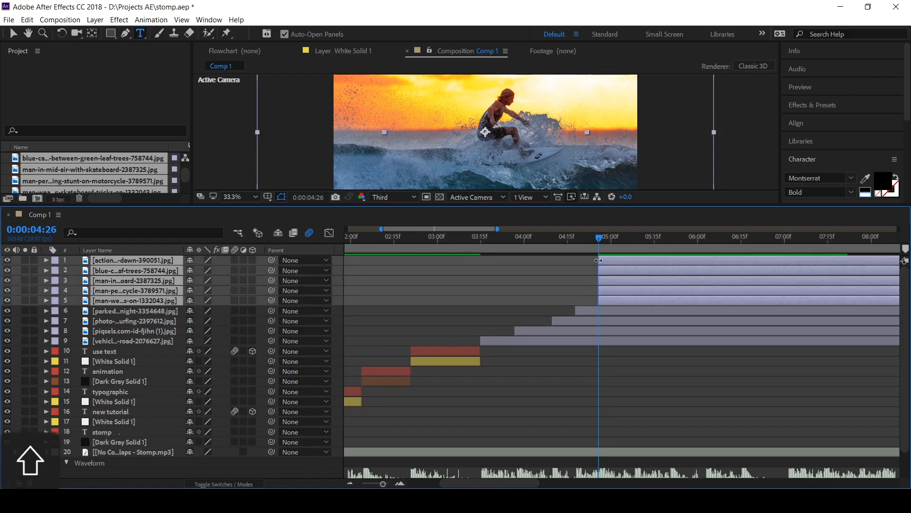
Trim the start of photo layers 1 to 4 to the beat at 0:00:05:08.
scroll(604, 311, "down", 2)
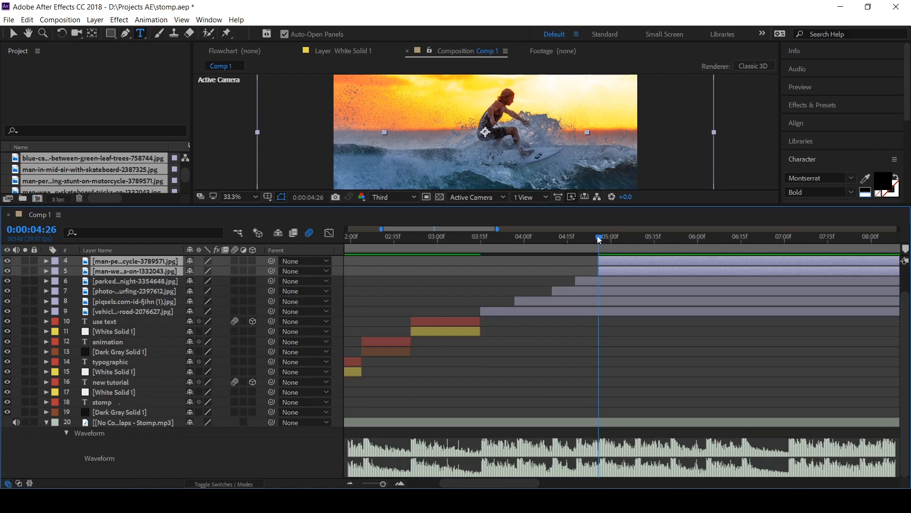
left_click_drag(600, 238, 634, 240)
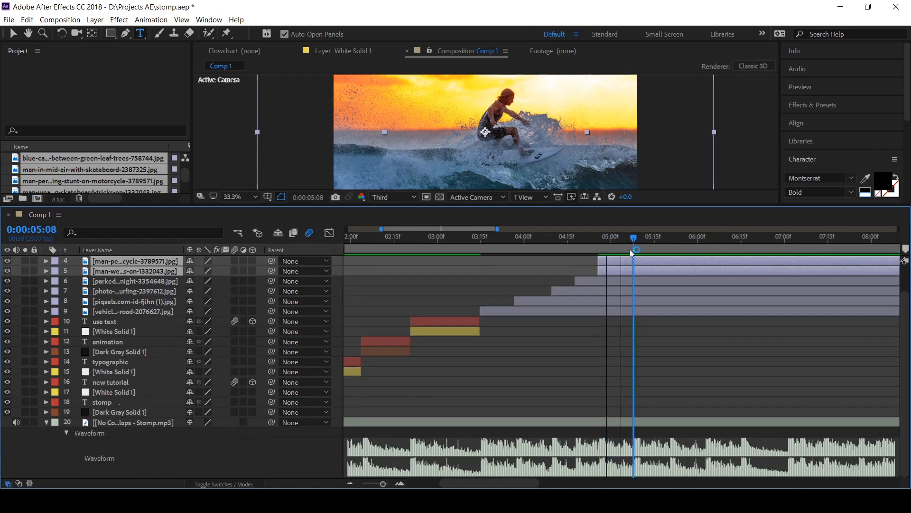
scroll(622, 295, "up", 2)
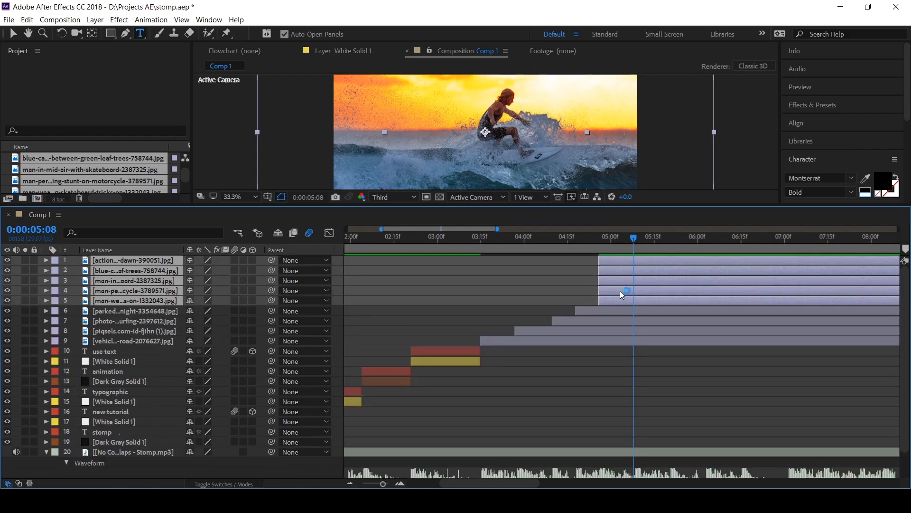
left_click(592, 300)
left_click(612, 290)
left_click(611, 260, "shift")
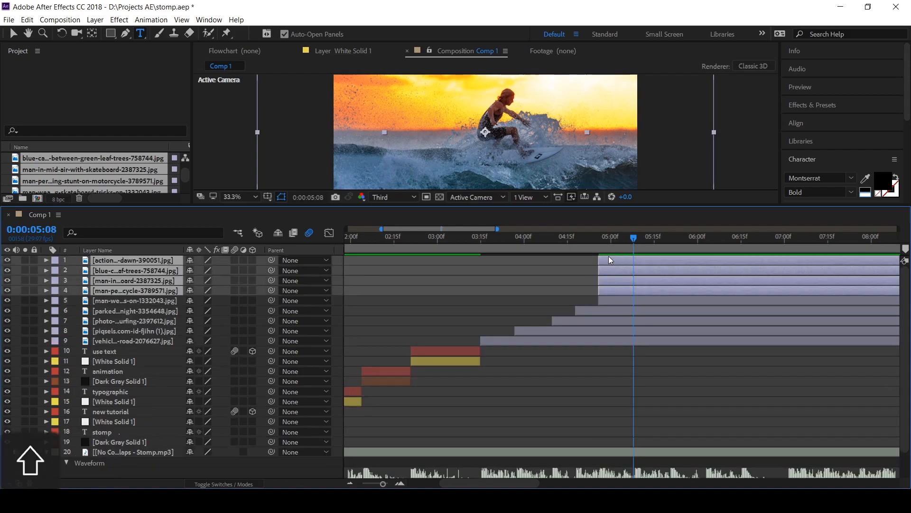
left_click_drag(598, 256, 633, 275)
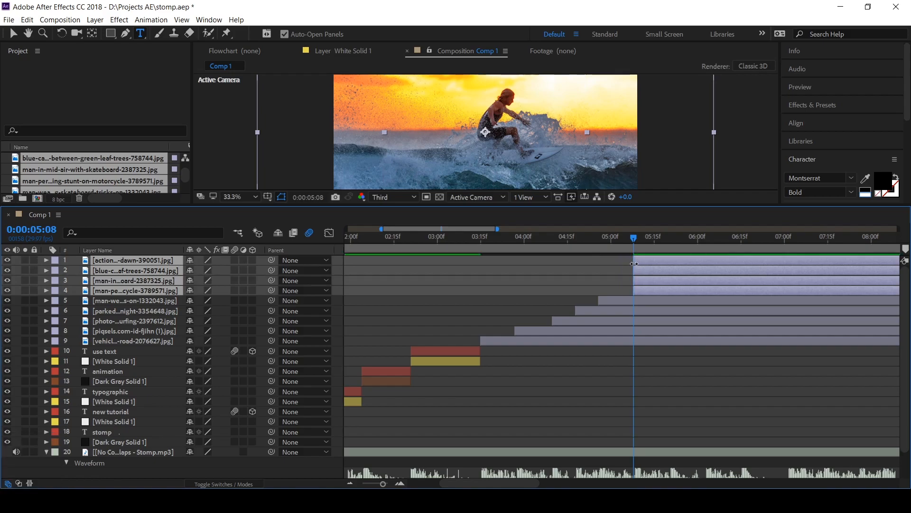
Trim the start of photo layers 1 to 3 to the beat at 0:00:05:20.
scroll(628, 304, "down", 2)
left_click_drag(633, 239, 668, 253)
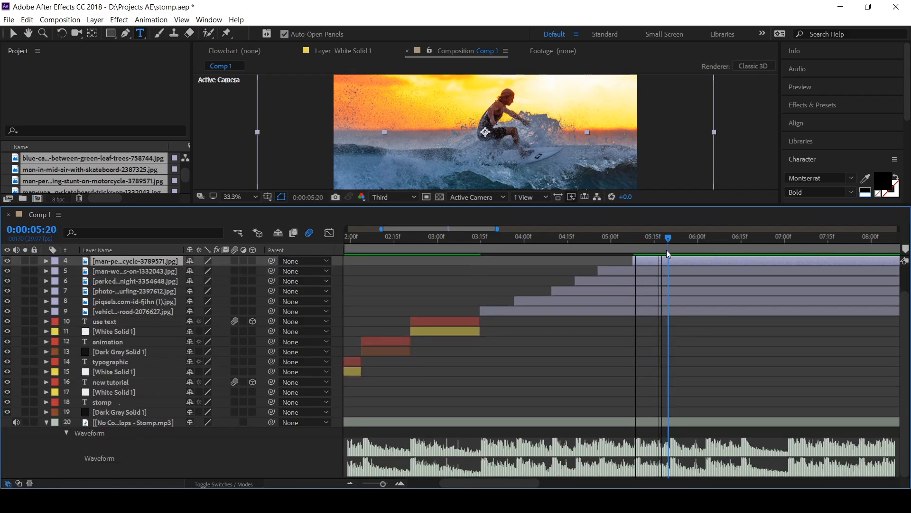
scroll(659, 293, "up", 2)
left_click(625, 283)
left_click(636, 281)
left_click(637, 259, "shift")
left_click_drag(632, 259, 707, 253)
Trim the start of the top two photo layers to the beat at 0:00:06:03.
scroll(686, 315, "down", 2)
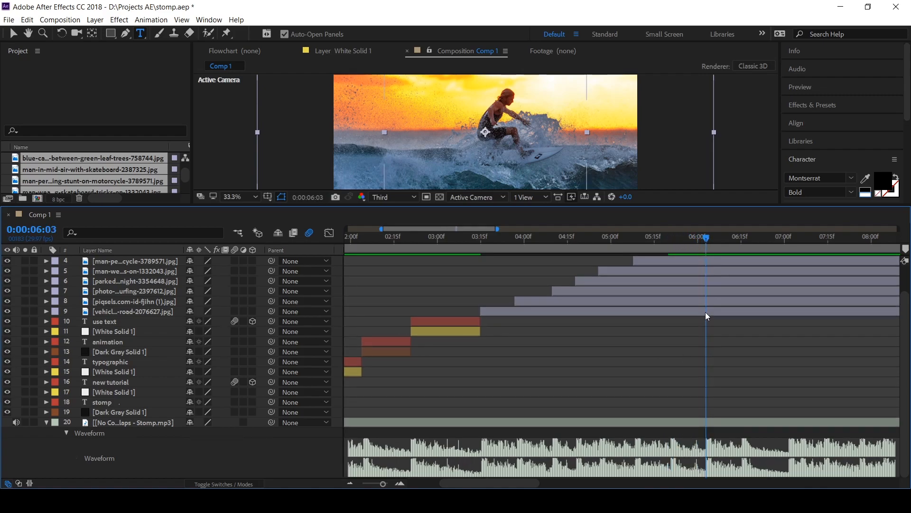
scroll(708, 319, "up", 3)
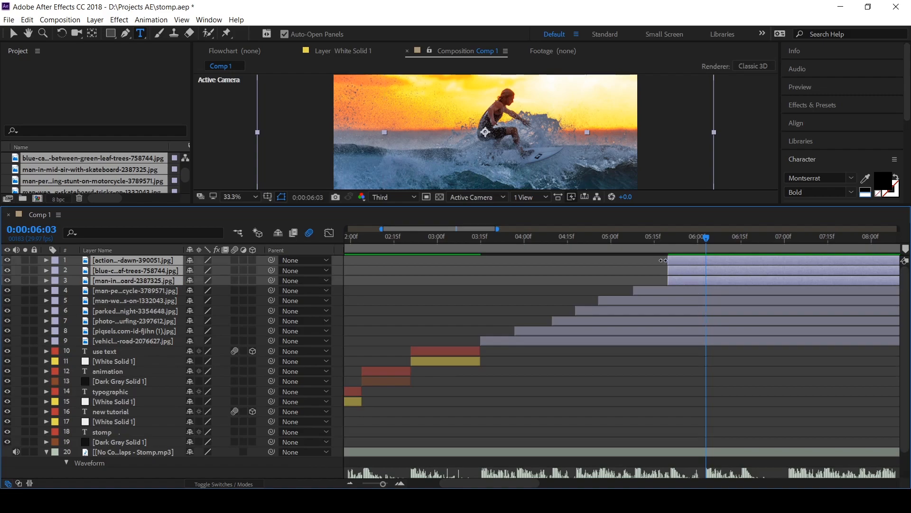
left_click(663, 260)
left_click(674, 265)
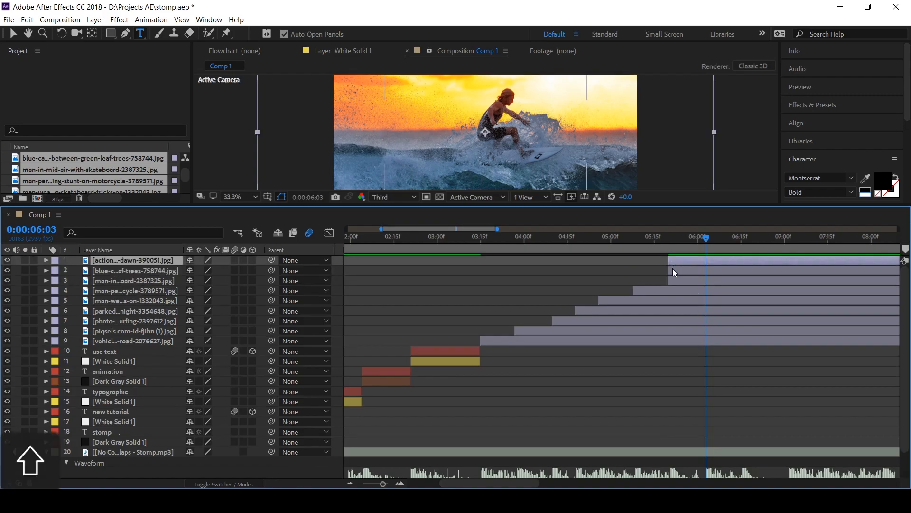
left_click(674, 272, "shift")
left_click_drag(669, 268, 707, 279)
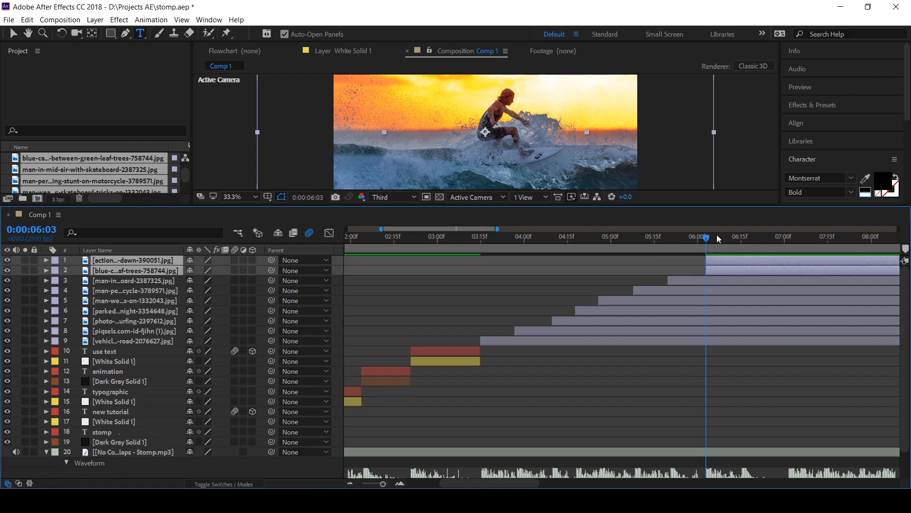
Trim the start of the topmost photo layer to the beat at 0:00:06:15.
left_click_drag(715, 242, 743, 254)
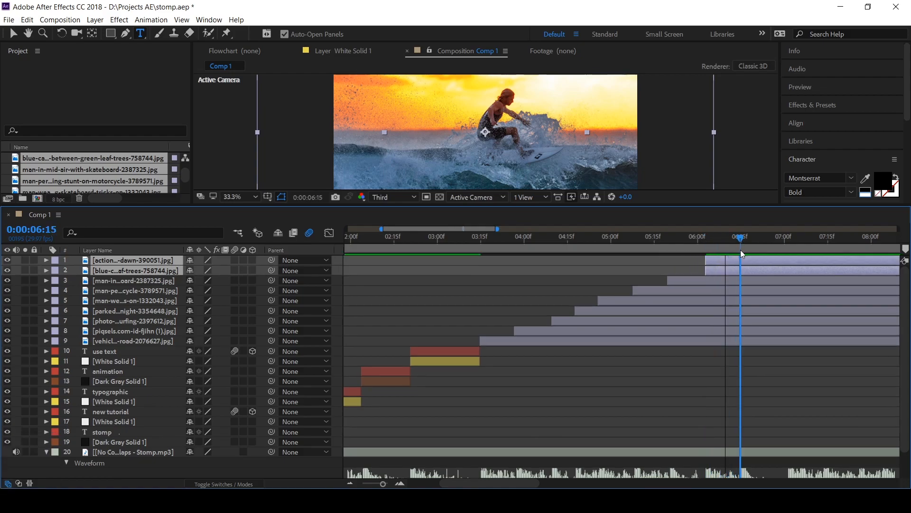
left_click(698, 259)
left_click_drag(708, 258, 765, 319)
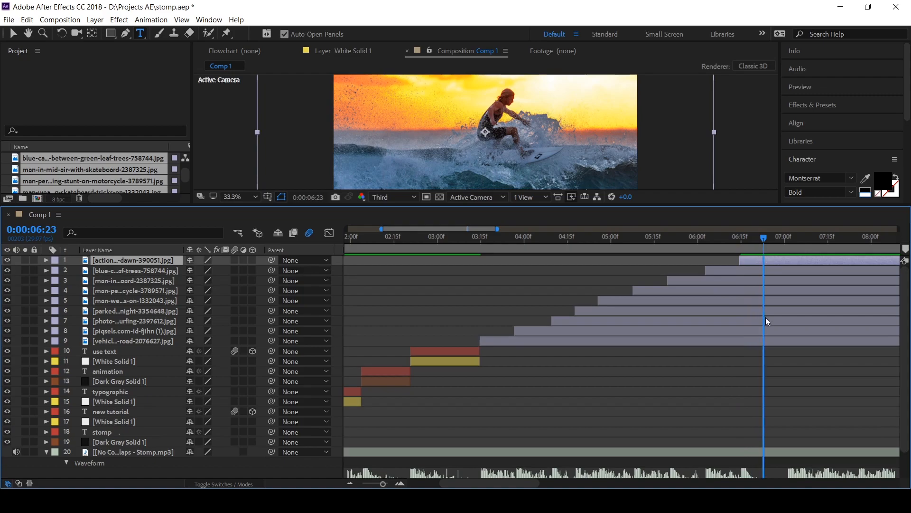
Set the end of the composition's work area to the beat at 0:00:07:01.
scroll(782, 340, "down", 1)
left_click_drag(765, 242, 786, 249)
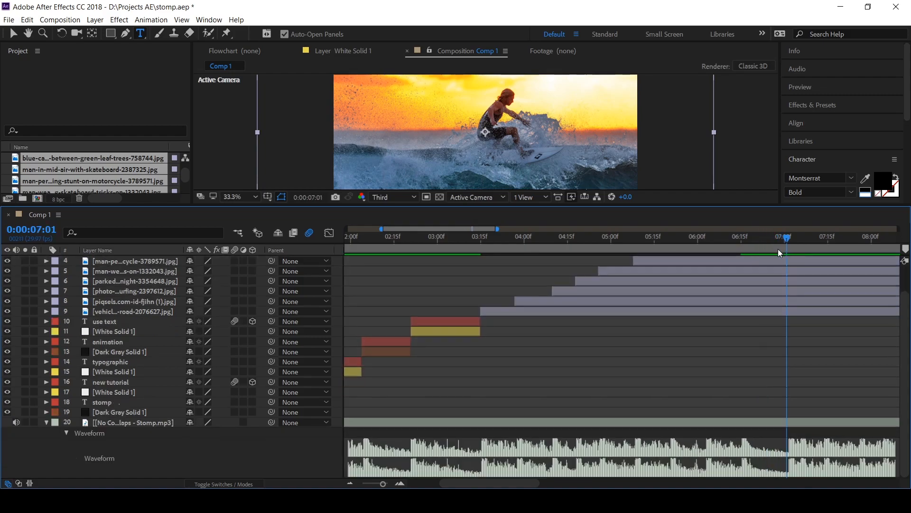
key("n")
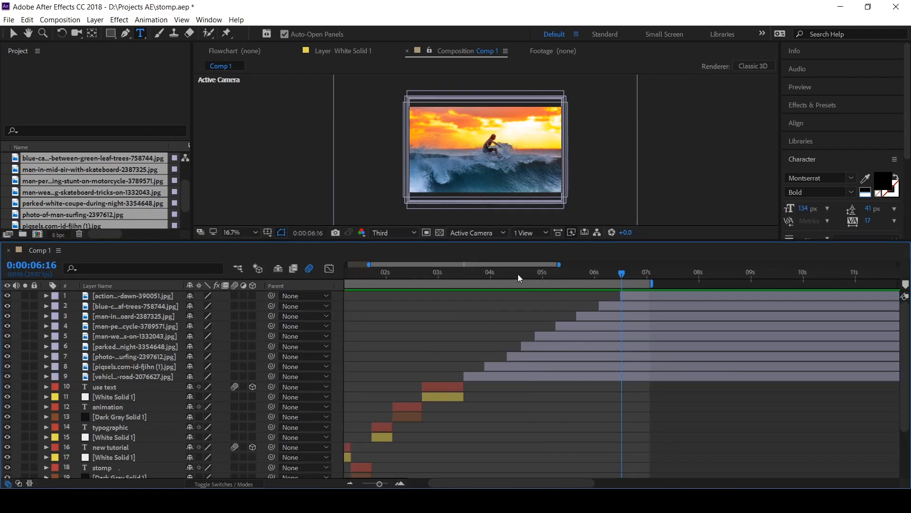
Duplicate the "animation" text layer and place the copy above all photo layers in the layer stack.
left_click(449, 387)
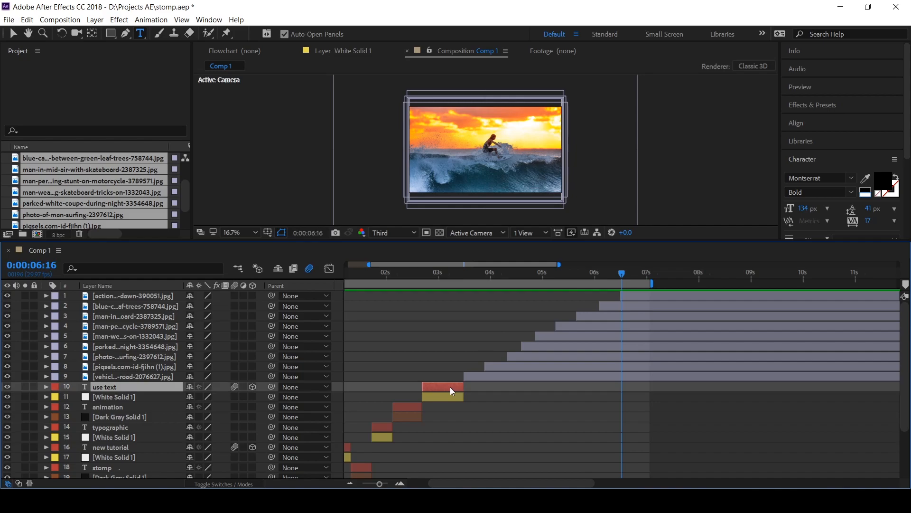
left_click(441, 271)
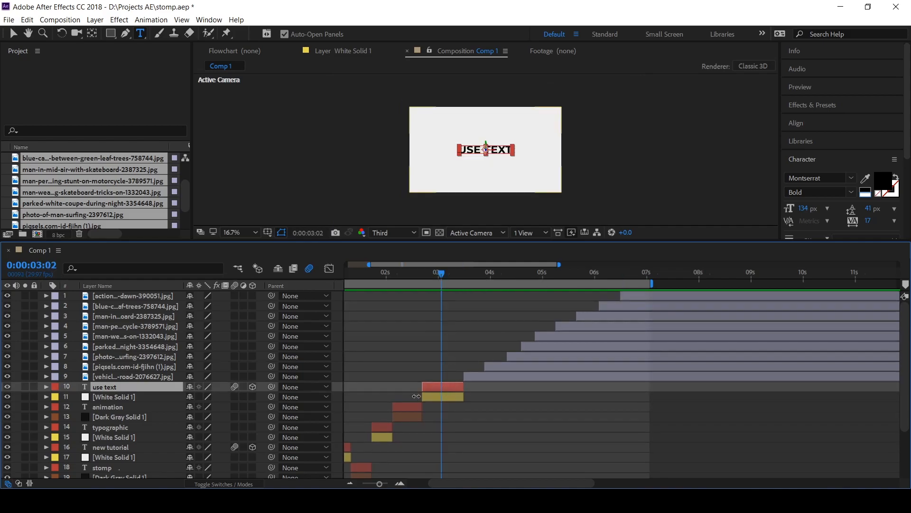
left_click(409, 269)
left_click(406, 402)
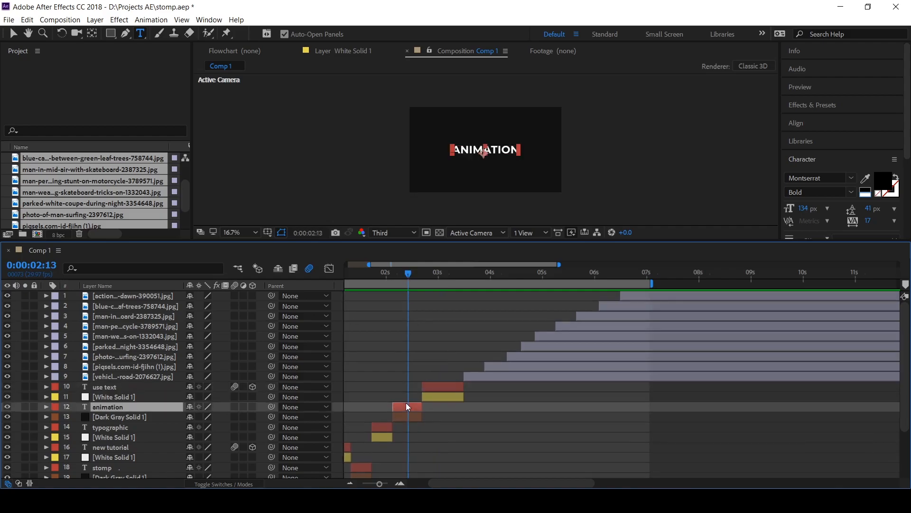
key("ctrl+d")
left_click_drag(406, 406, 415, 406)
left_click_drag(127, 409, 127, 292)
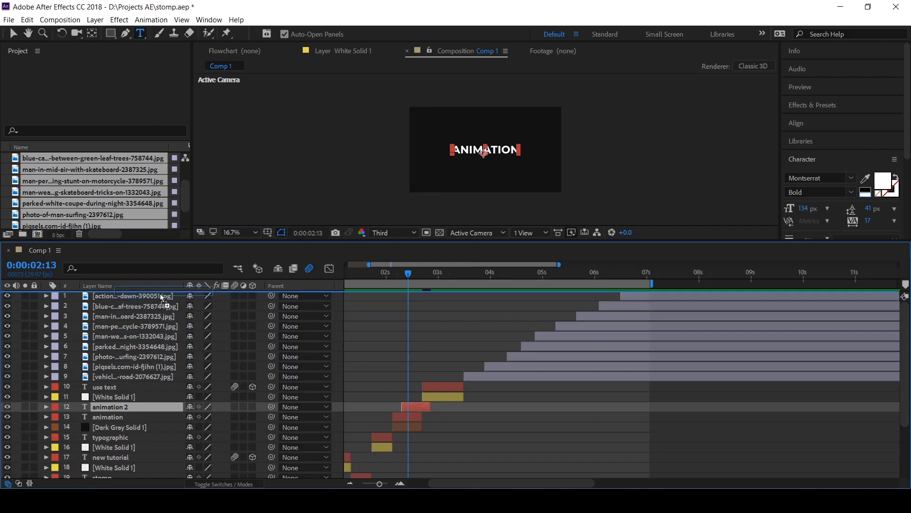
Shift the duplicated text layer in time to start with the first photo, the road image, and change its text to "or images".
left_click_drag(416, 295, 587, 298)
left_click(480, 278)
key("equal")
left_click(524, 275)
type("or images")
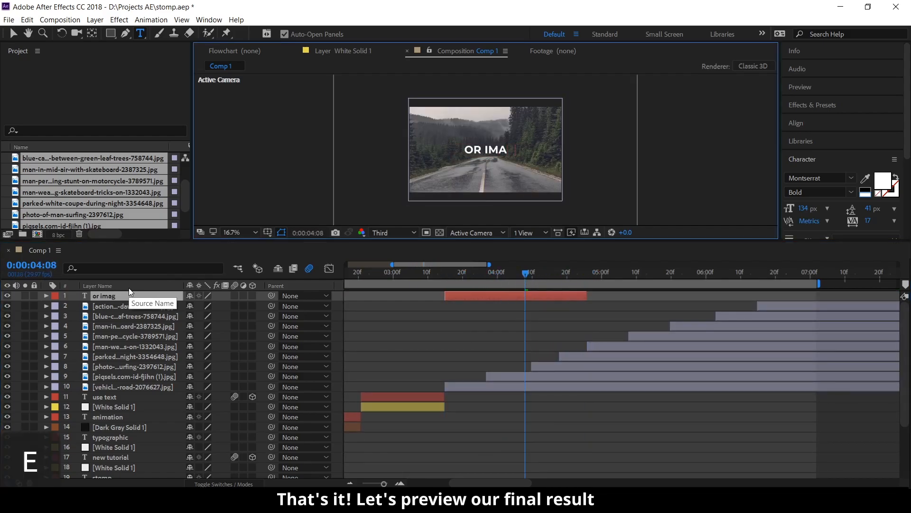
type(";")
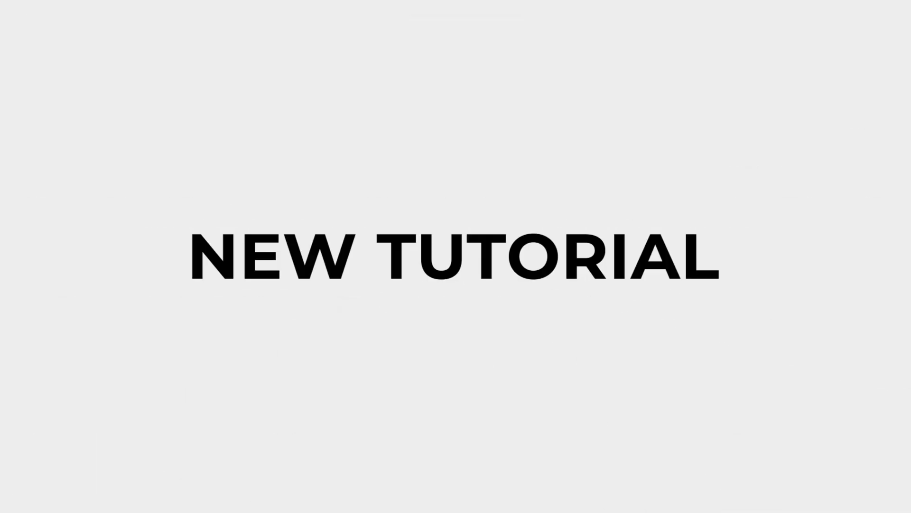